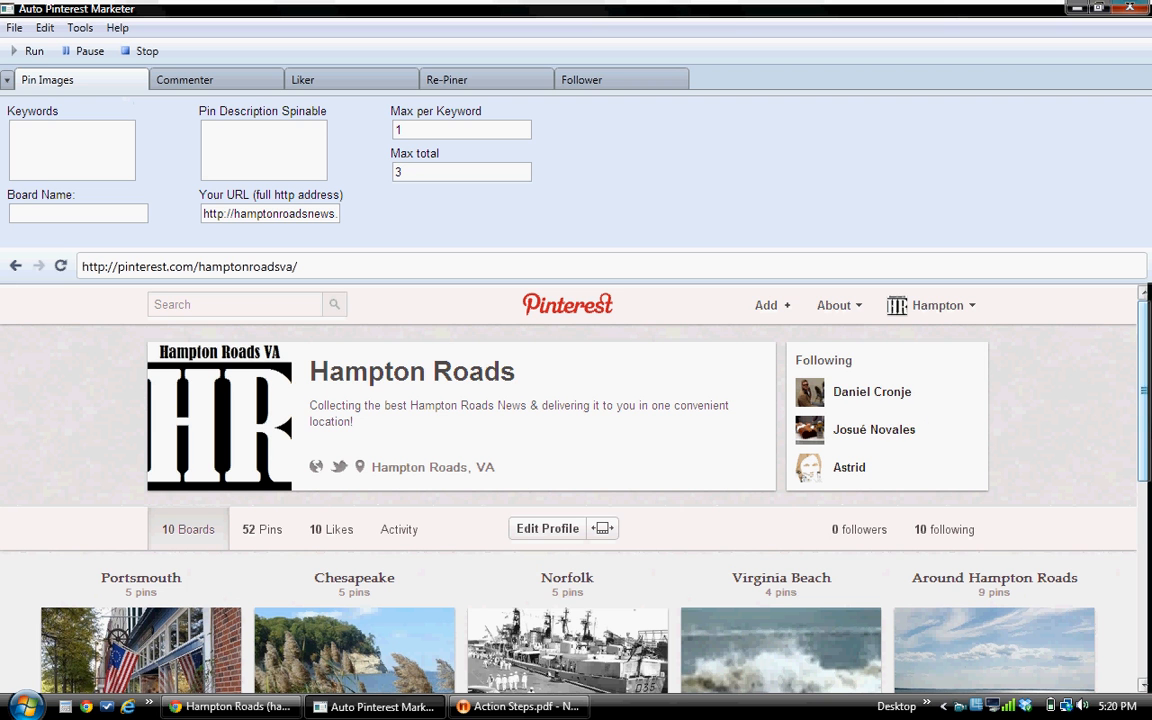
# Look over the boards on the profile page and enter "chesapeake bay bridge" as the image pinning keyword.
pyautogui.scroll(-5, 1140, 460)
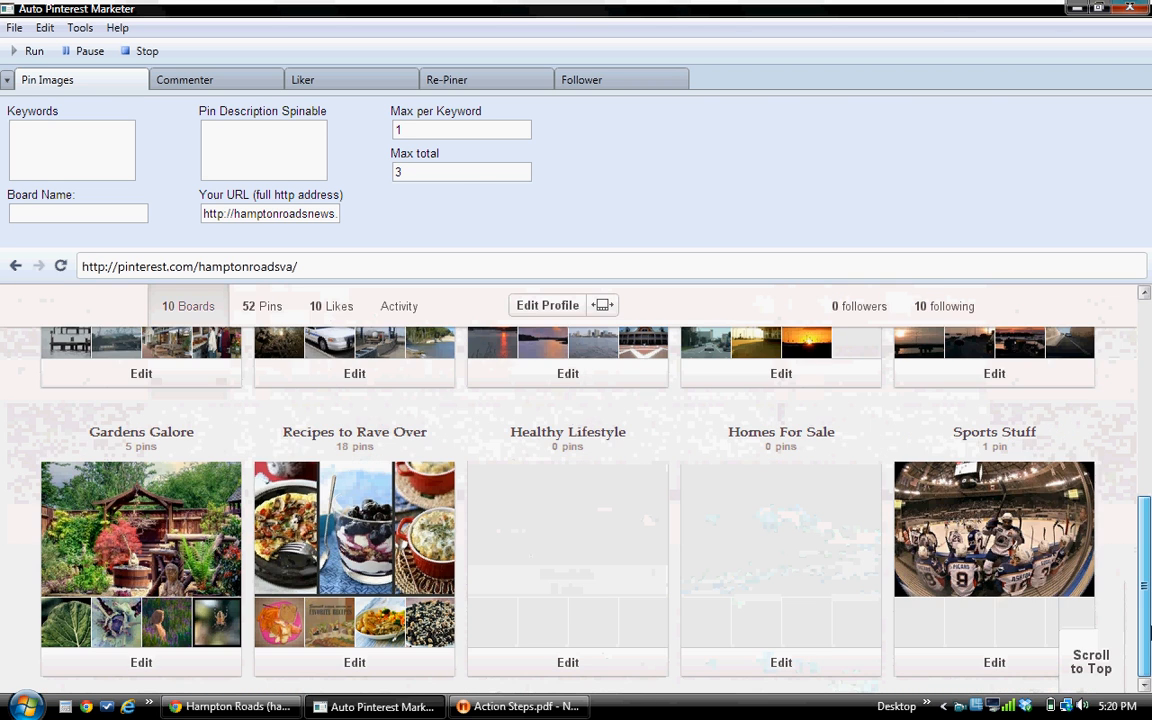
pyautogui.scroll(5, 1137, 480)
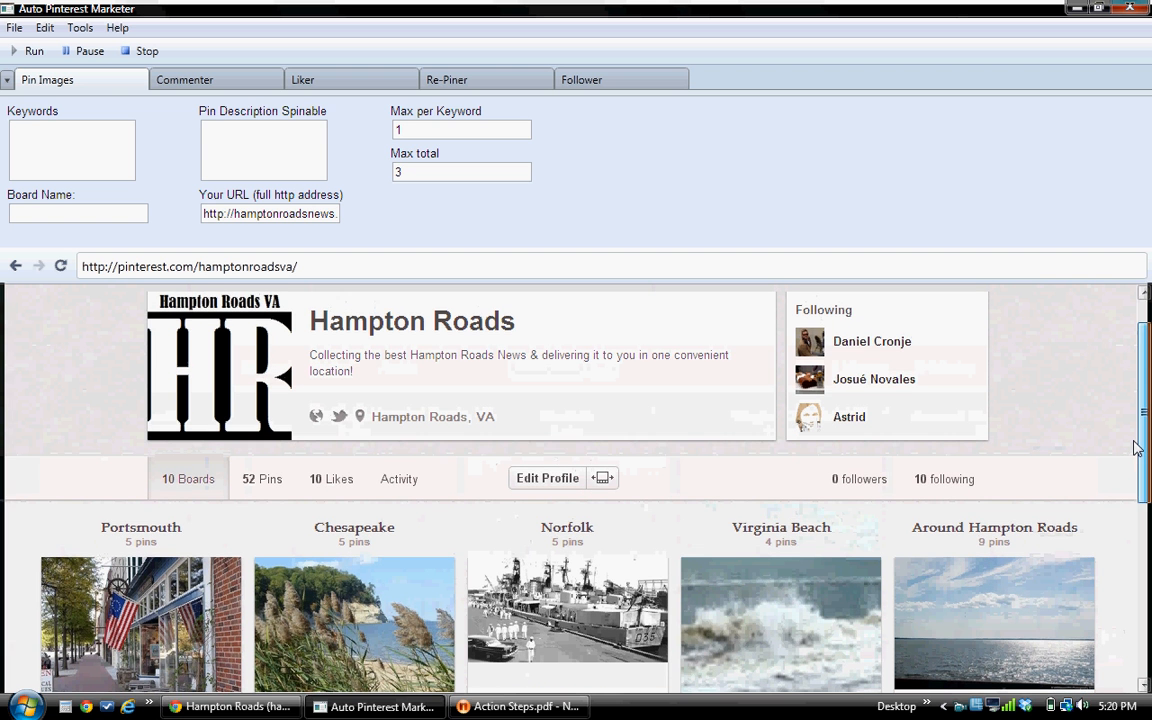
pyautogui.moveTo(1134, 441)
pyautogui.mouseDown()
pyautogui.moveTo(1141, 415)
pyautogui.moveTo(1144, 454)
pyautogui.mouseUp()
pyautogui.click(62, 153)
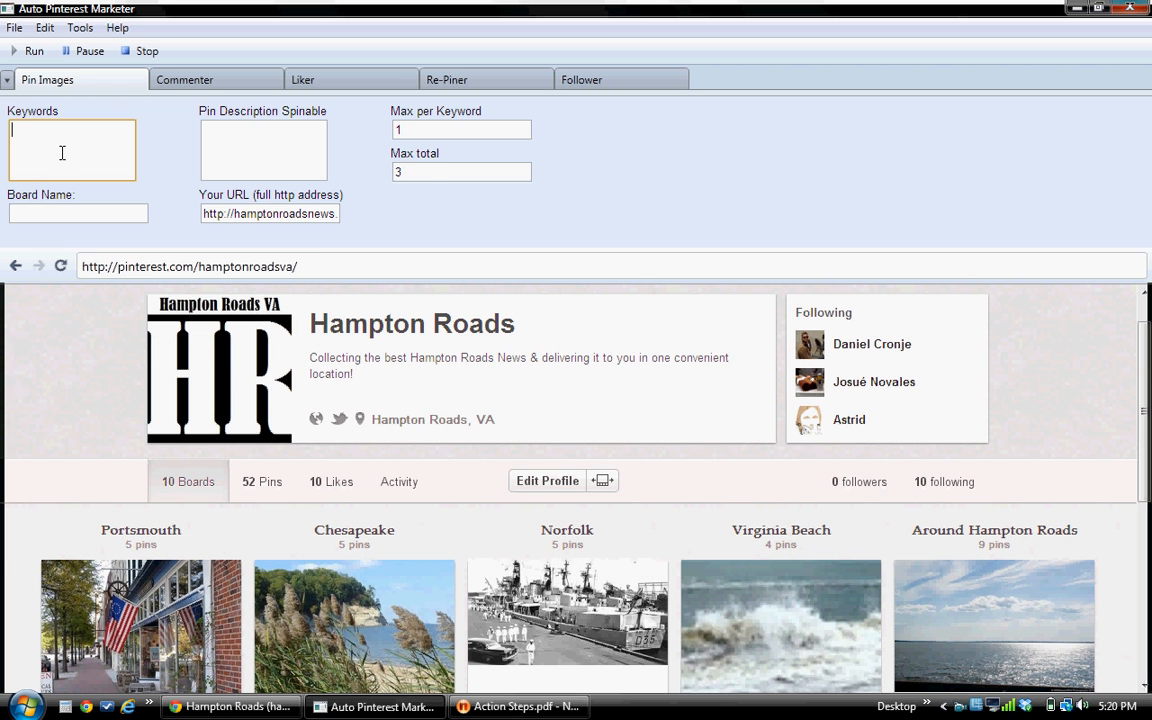
pyautogui.write('chesapeake')
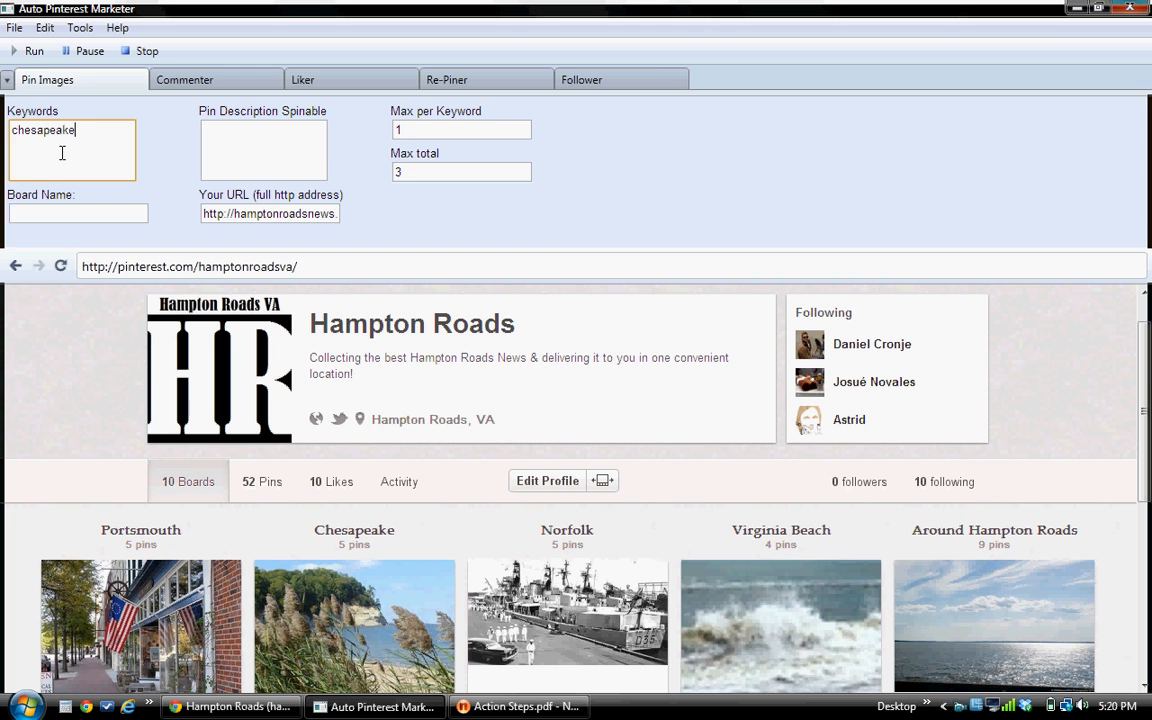
pyautogui.write(' bay bridge')
# Set the board name for the pinned images to "Around Hampton Roads", leaving the pin description empty.
pyautogui.click(96, 209)
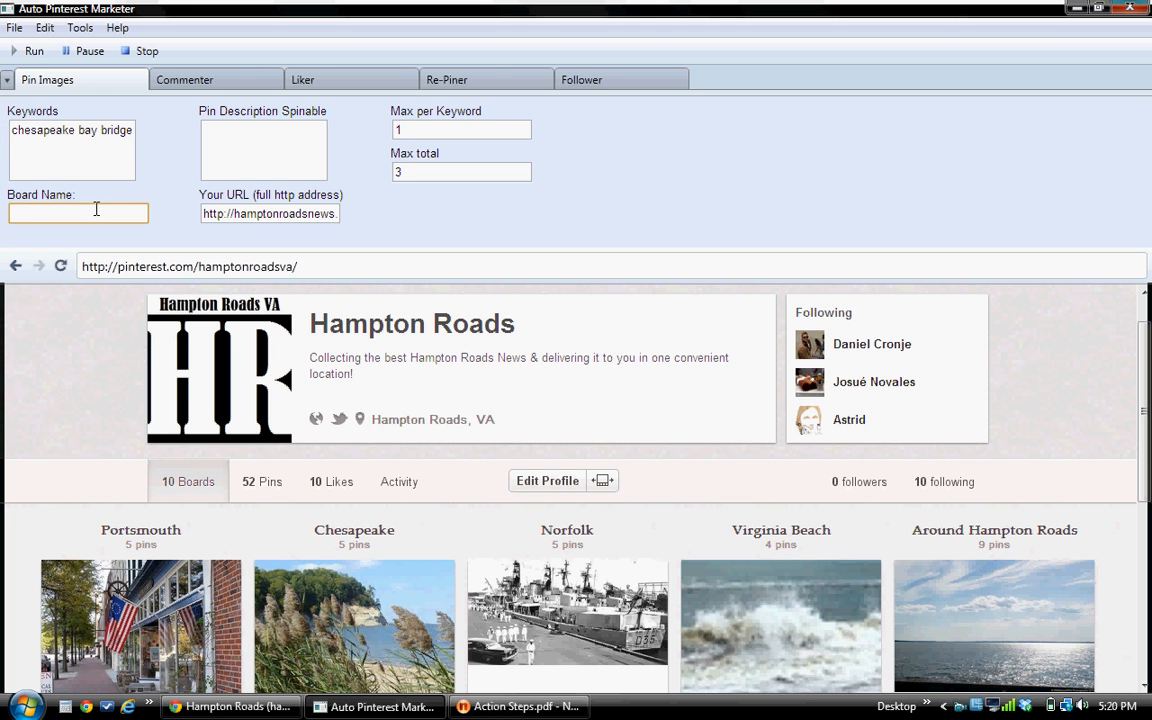
pyautogui.write('Around ')
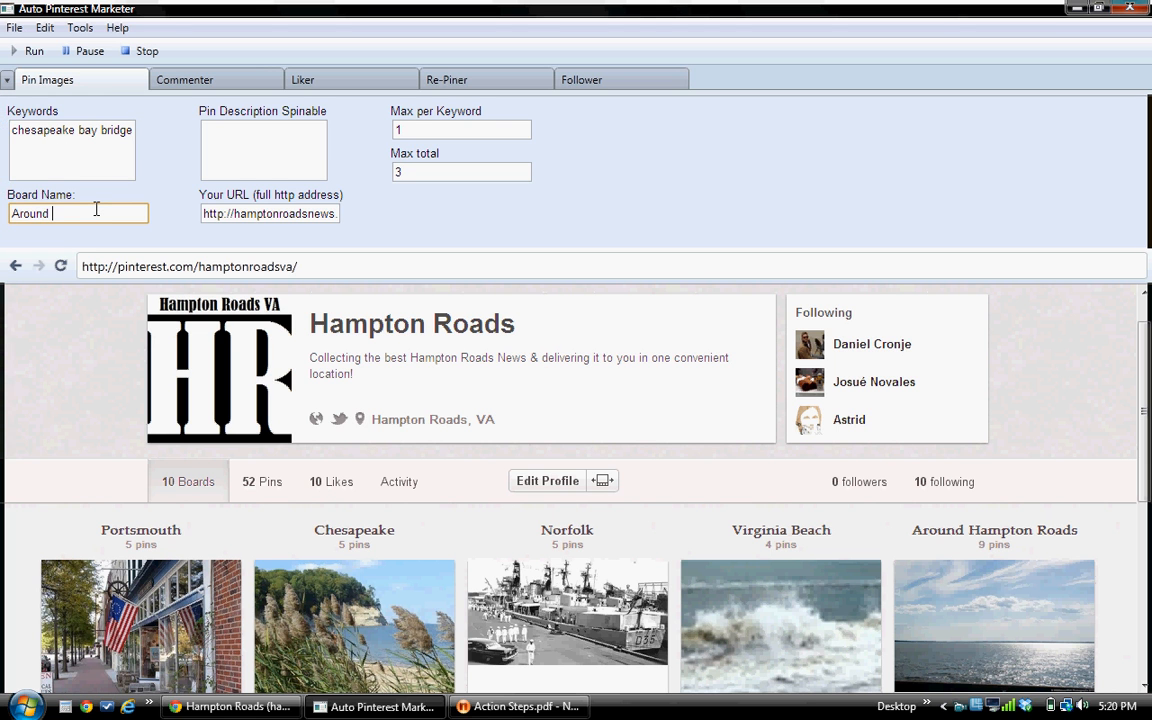
pyautogui.write('Hampto')
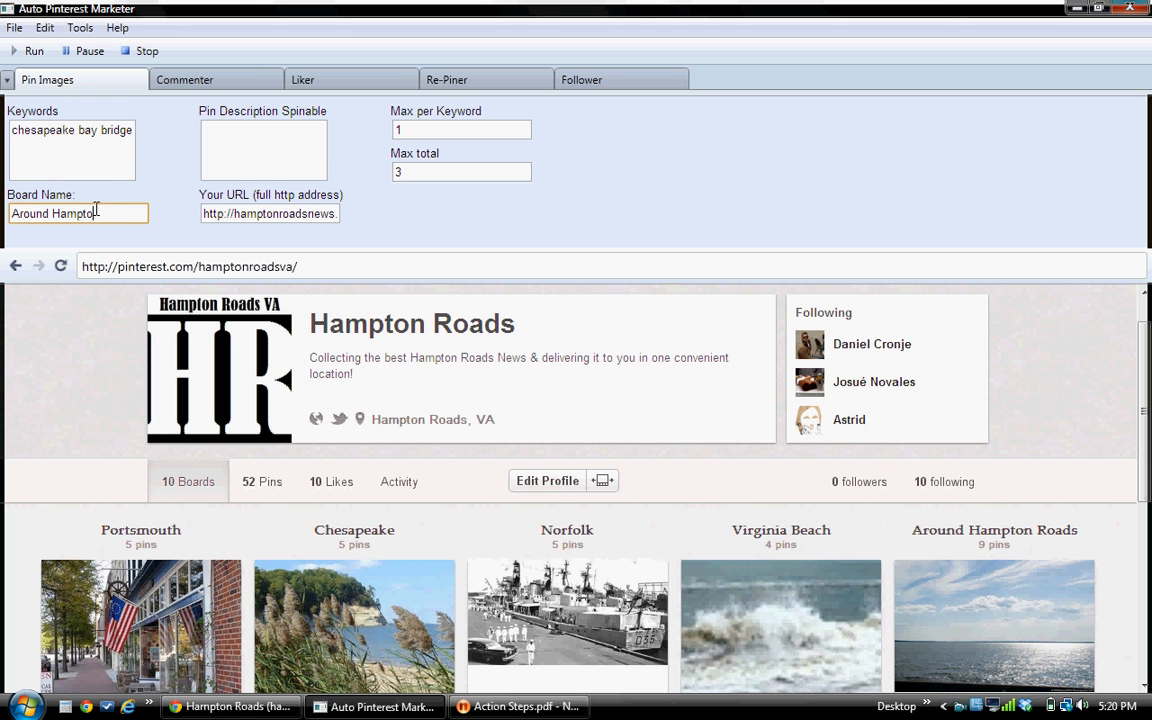
pyautogui.write('n Roads')
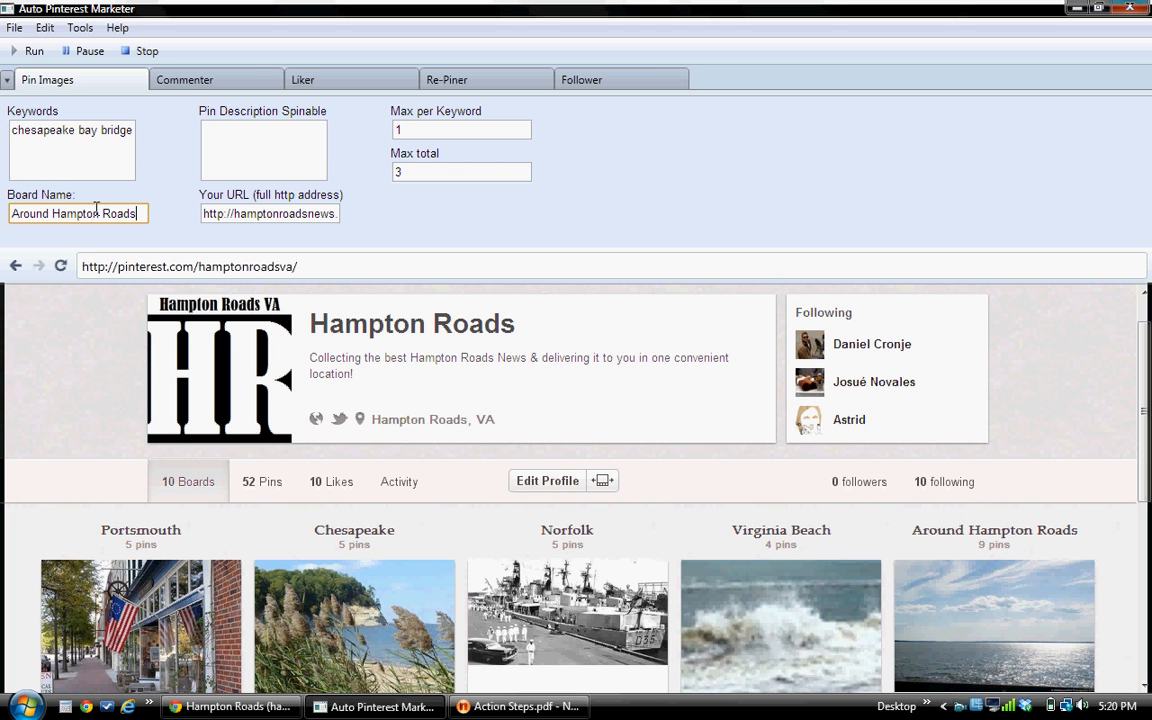
pyautogui.click(263, 151)
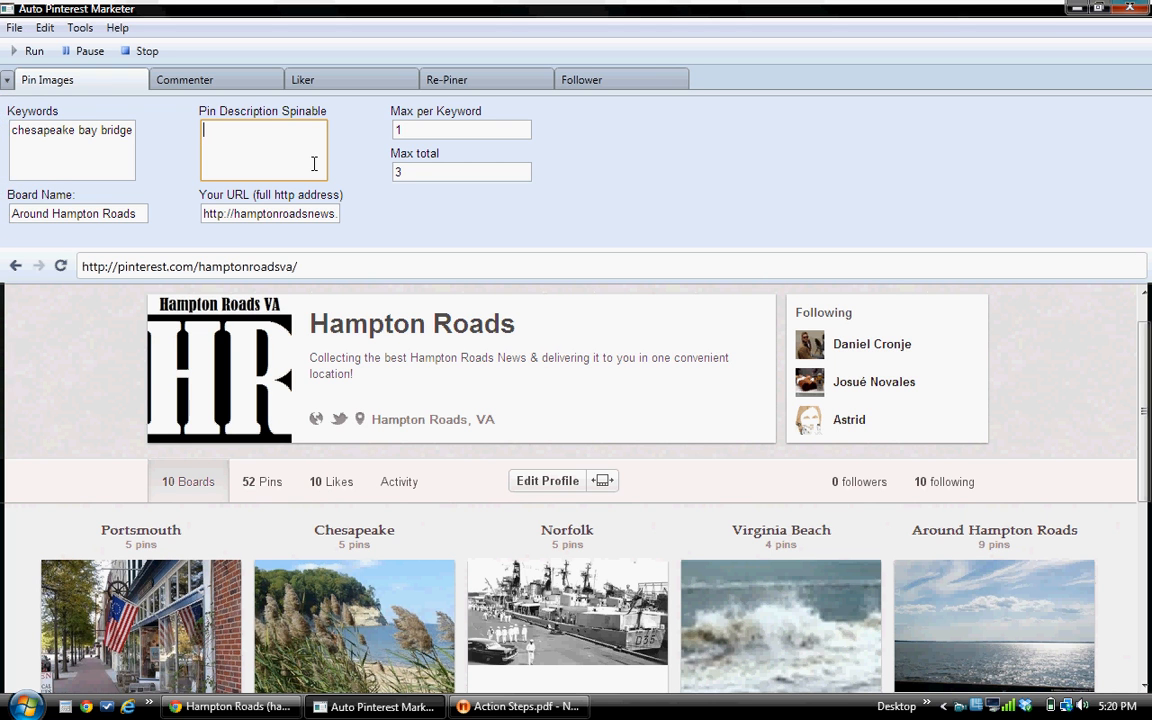
pyautogui.click(335, 214)
pyautogui.write('.org/burnthefa')
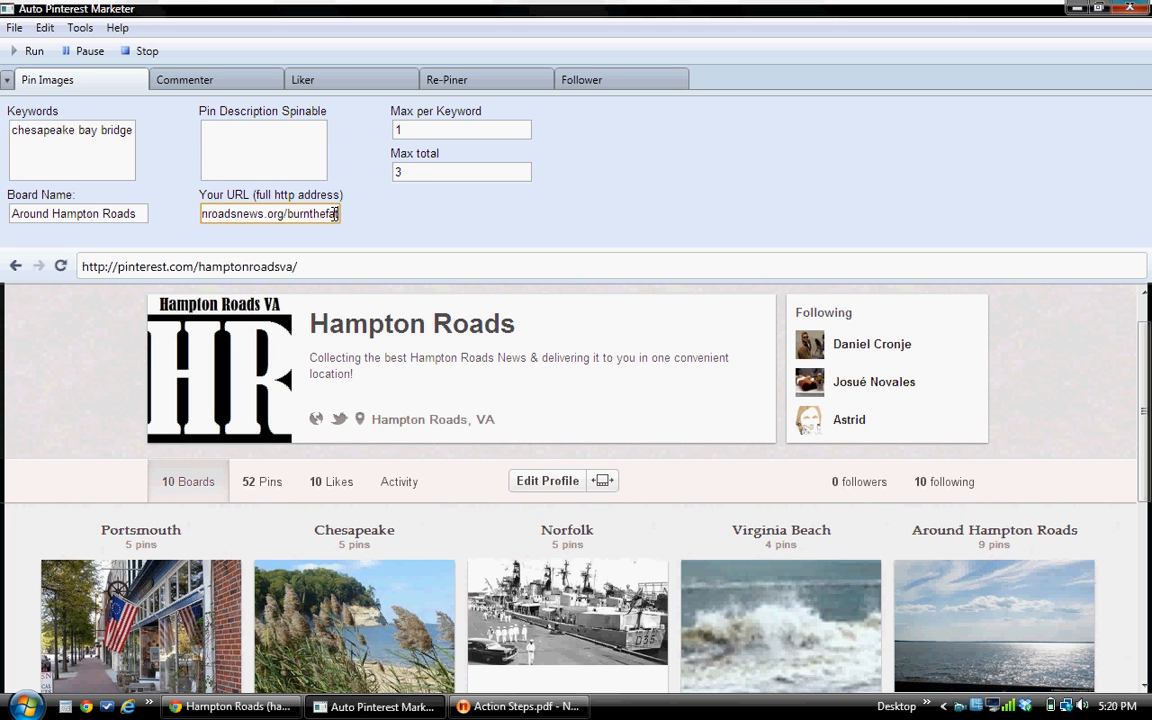
pyautogui.press('BackSpace')
pyautogui.press('BackSpace')
pyautogui.press('BackSpace')
pyautogui.press('BackSpace')
pyautogui.press('BackSpace')
pyautogui.press('BackSpace')
pyautogui.press('BackSpace')
pyautogui.press('BackSpace')
pyautogui.press('BackSpace')
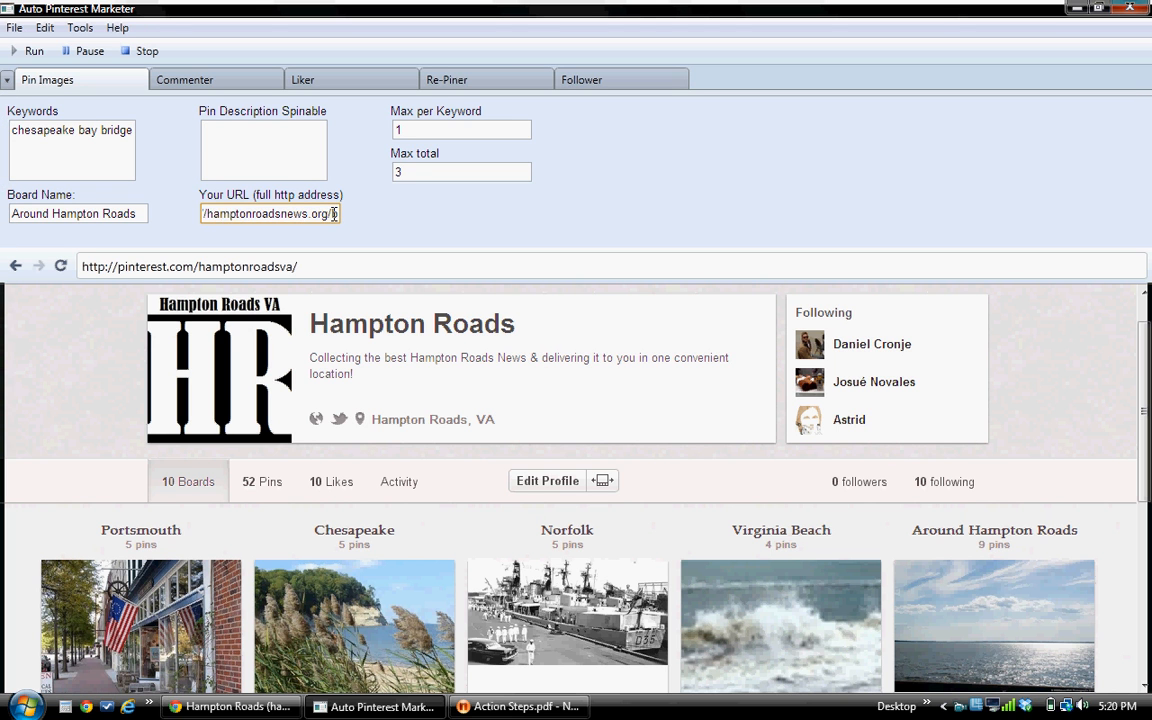
pyautogui.write('/')
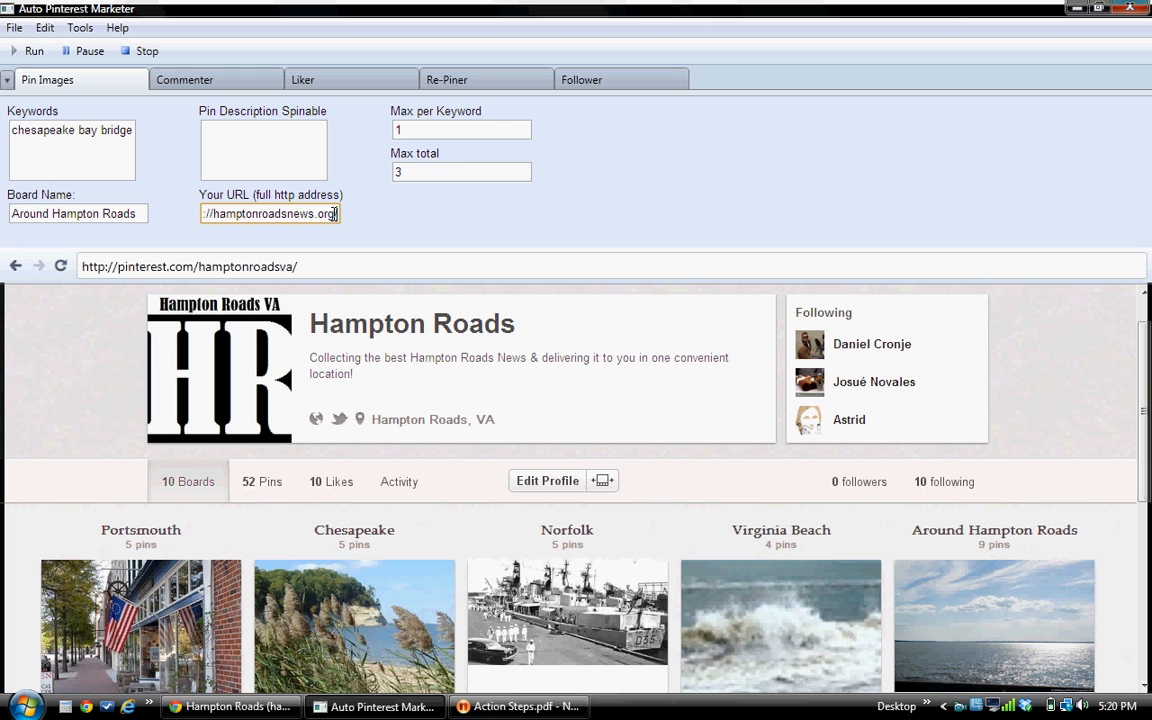
# Set the maximum total of pins to 1 and run the image pinning task.
pyautogui.doubleClick(432, 172)
pyautogui.write('1')
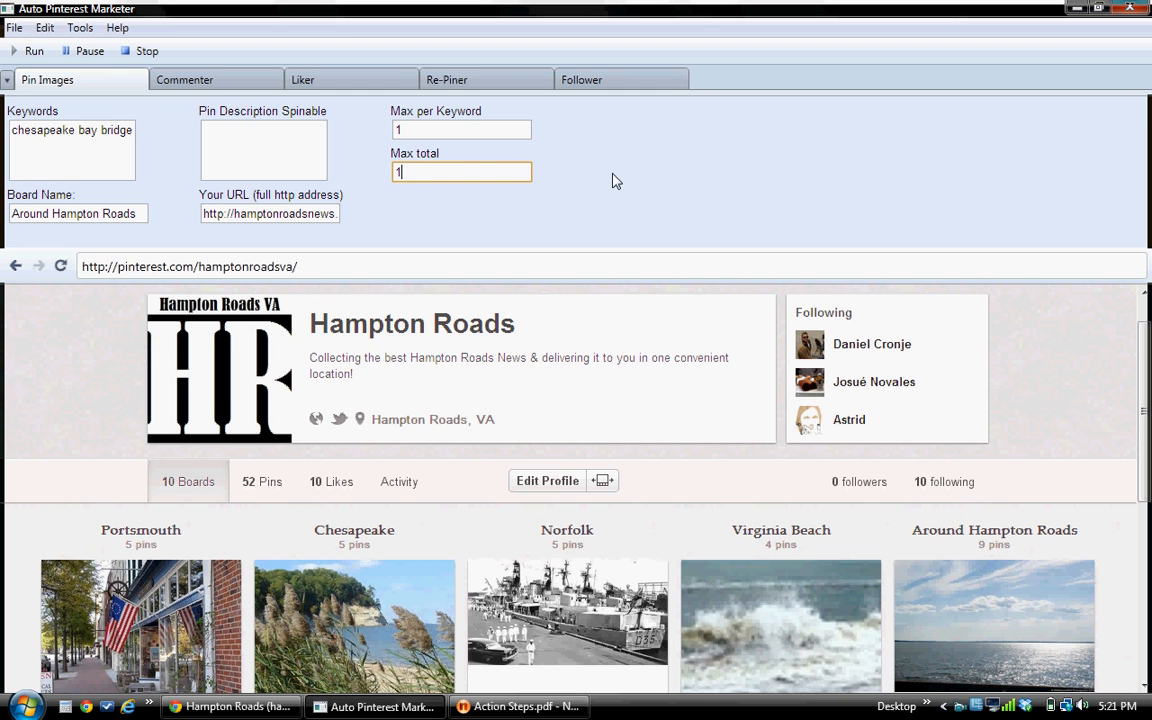
pyautogui.click(1142, 358)
pyautogui.moveTo(1142, 358); pyautogui.dragTo(1142, 333)
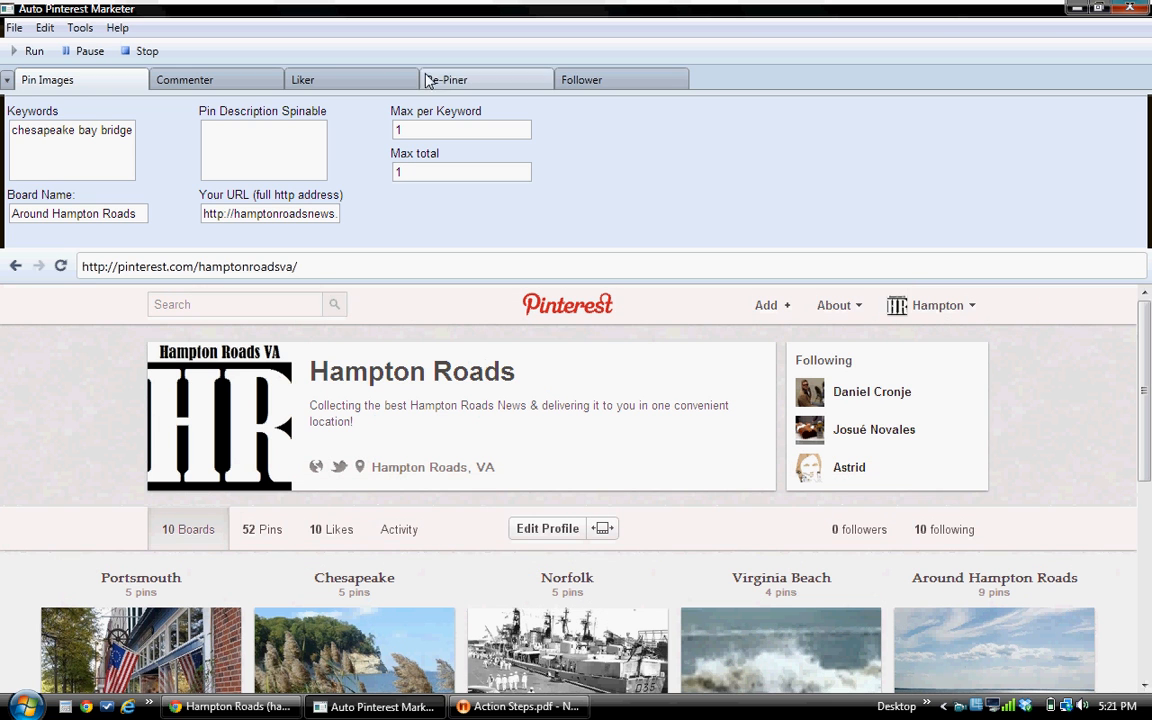
pyautogui.click(90, 50)
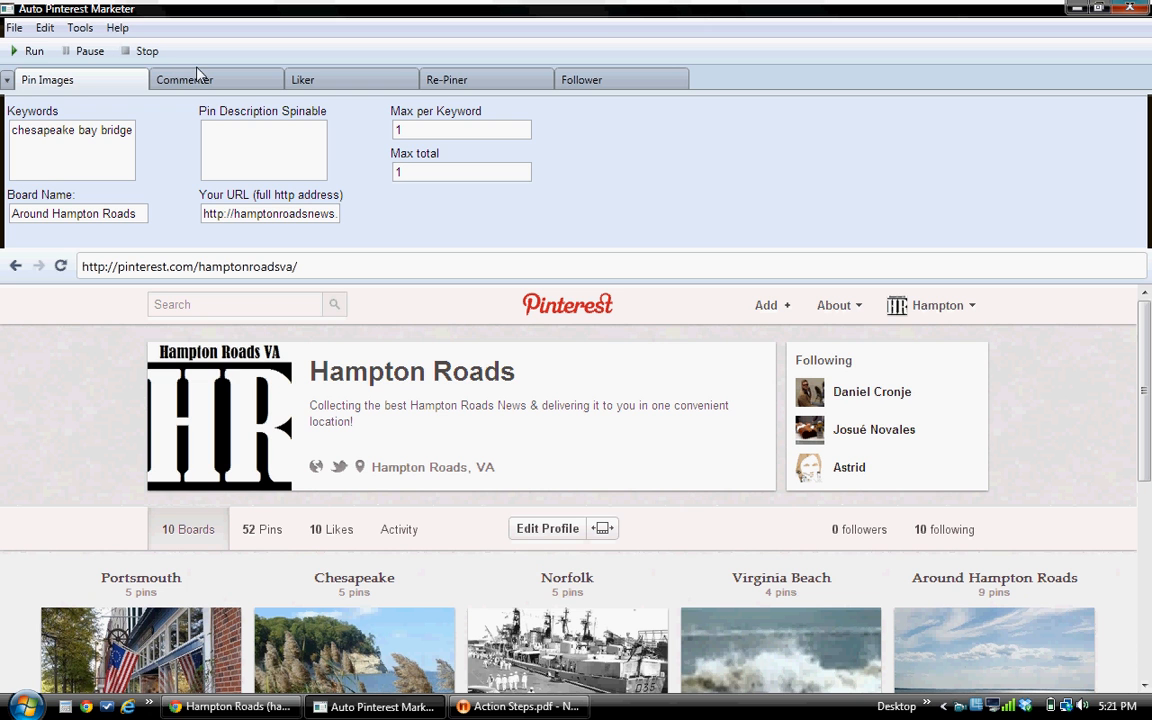
pyautogui.click(35, 51)
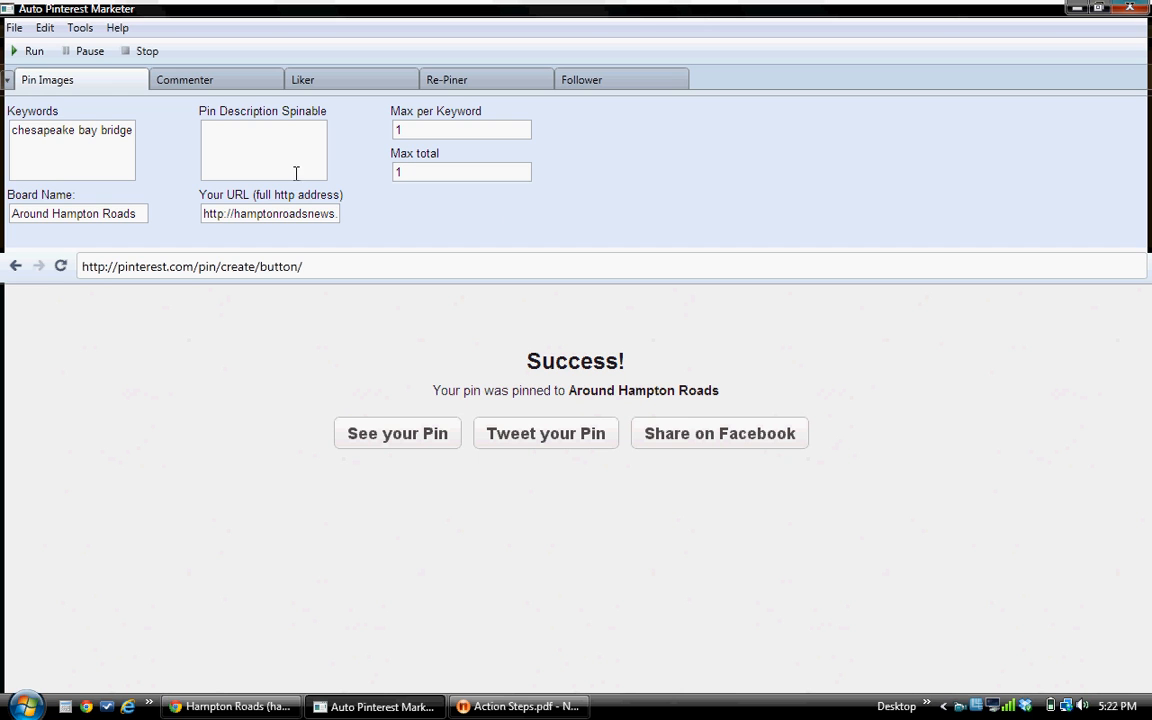
# Try to view the new pin from the success page, closing the overlay and going back a page.
pyautogui.click(424, 436)
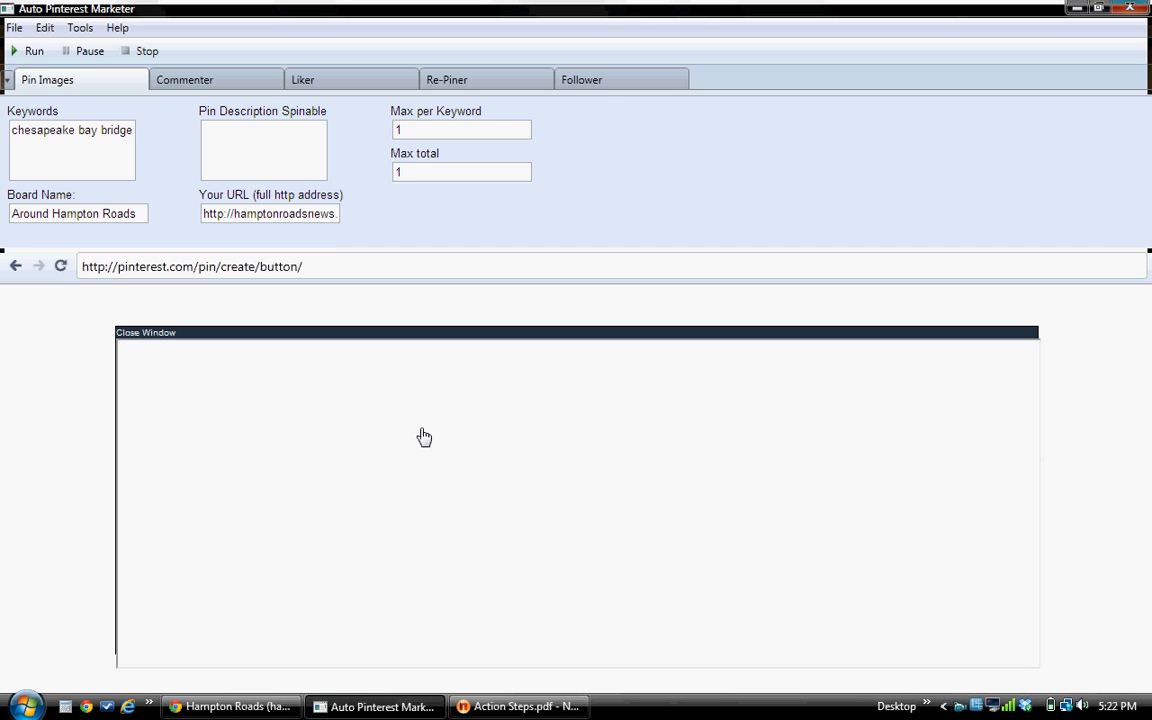
pyautogui.click(150, 339)
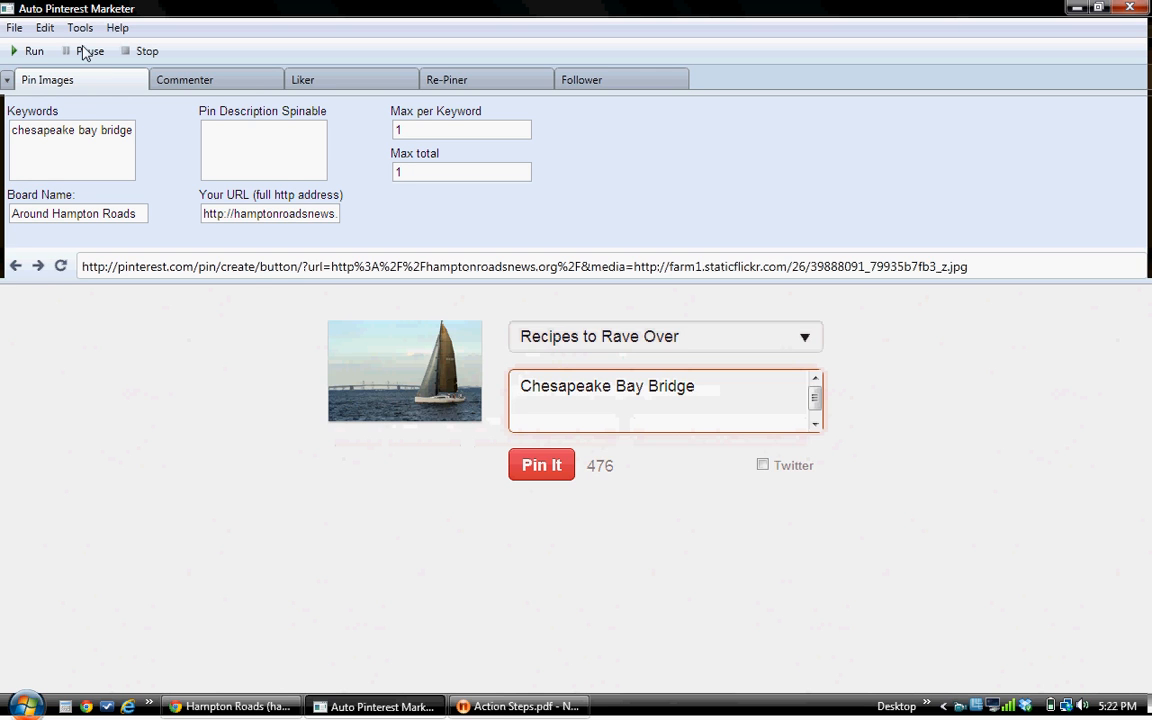
pyautogui.click(15, 265)
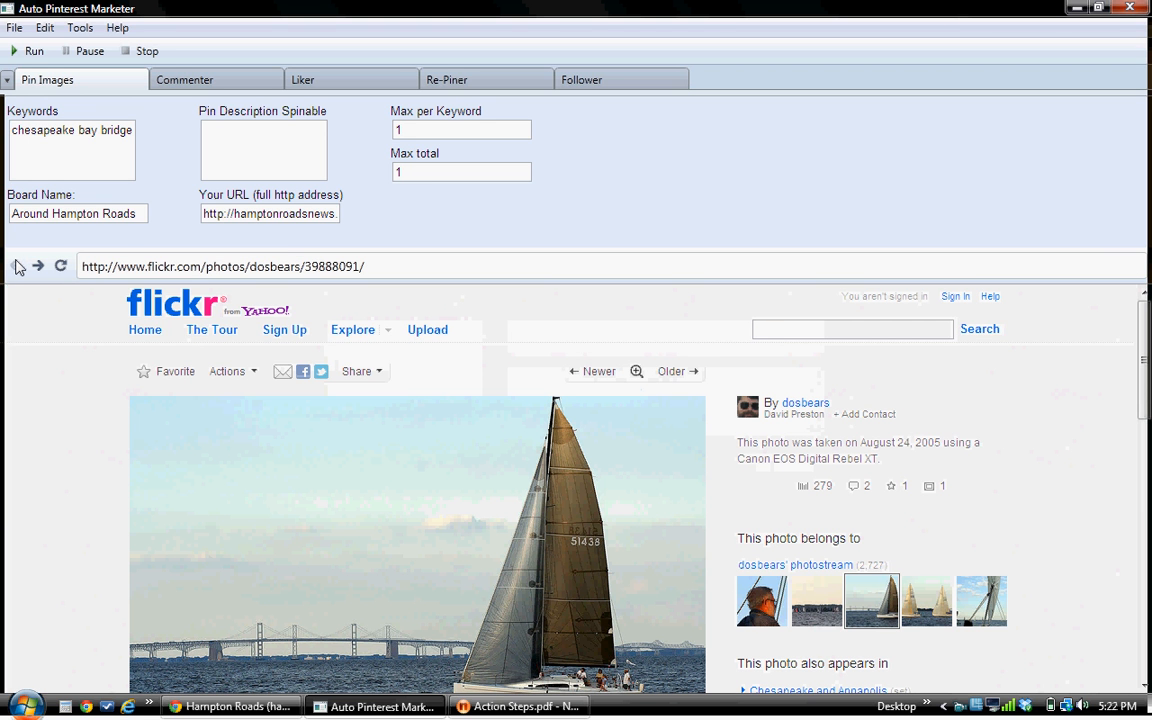
# Load pinterest.com in the built-in browser and open the Hampton Roads account's profile page.
pyautogui.click(473, 266)
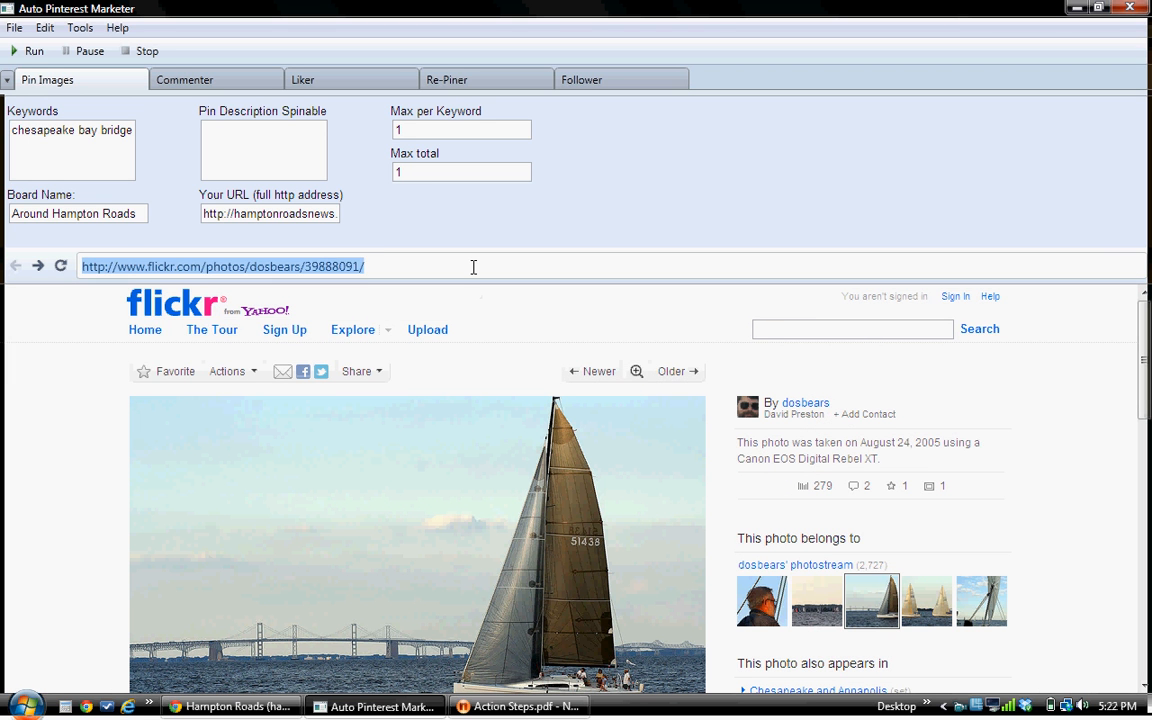
pyautogui.write('pinterest.com')
pyautogui.press('Return')
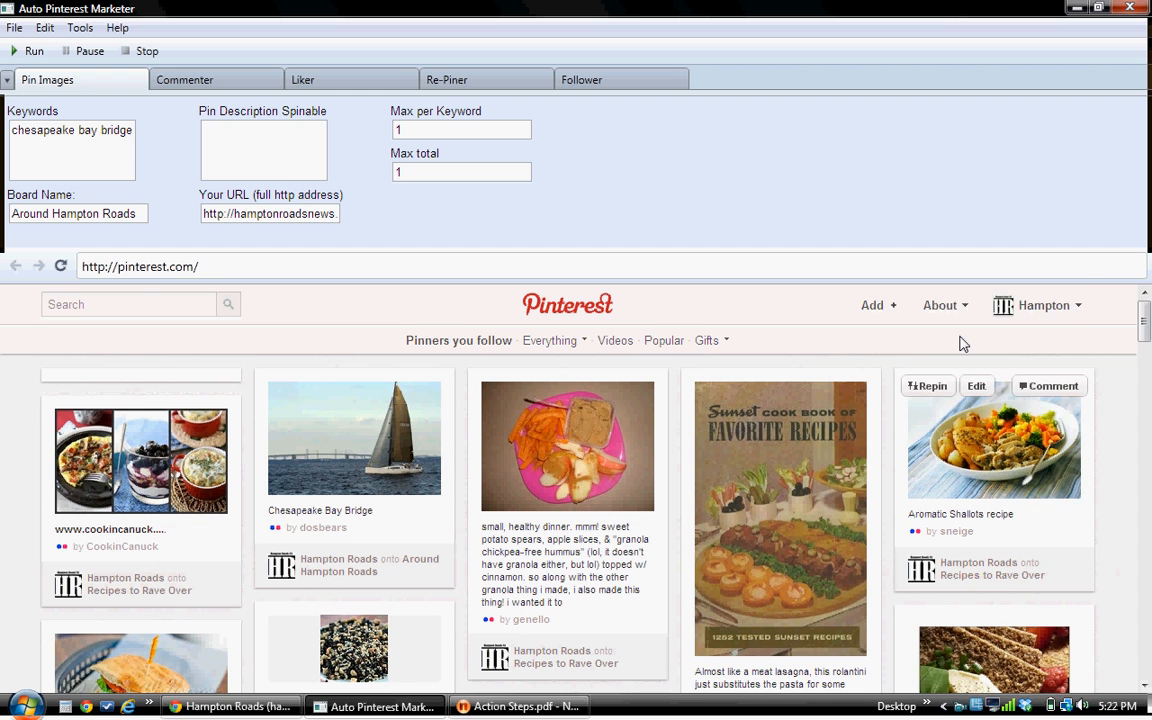
pyautogui.click(1057, 312)
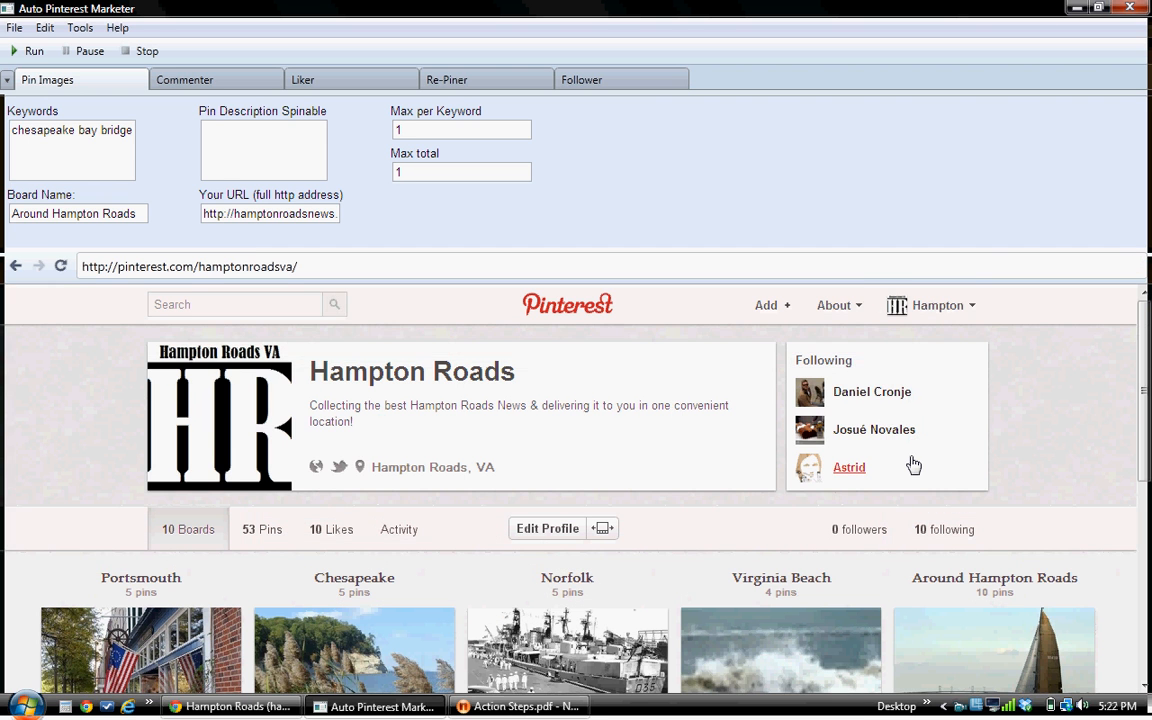
# Open the Around Hampton Roads board and examine its pins, including the newly added Chesapeake Bay Bridge image.
pyautogui.scroll(-1, 910, 465)
pyautogui.scroll(-1, 912, 463)
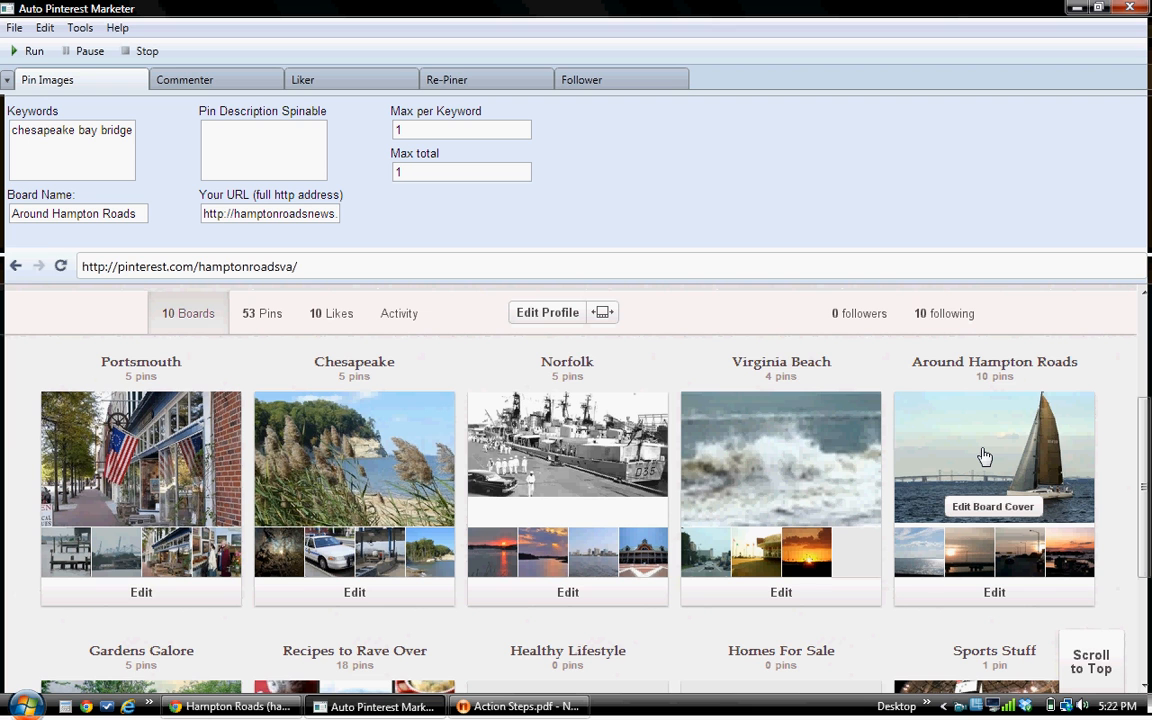
pyautogui.click(985, 456)
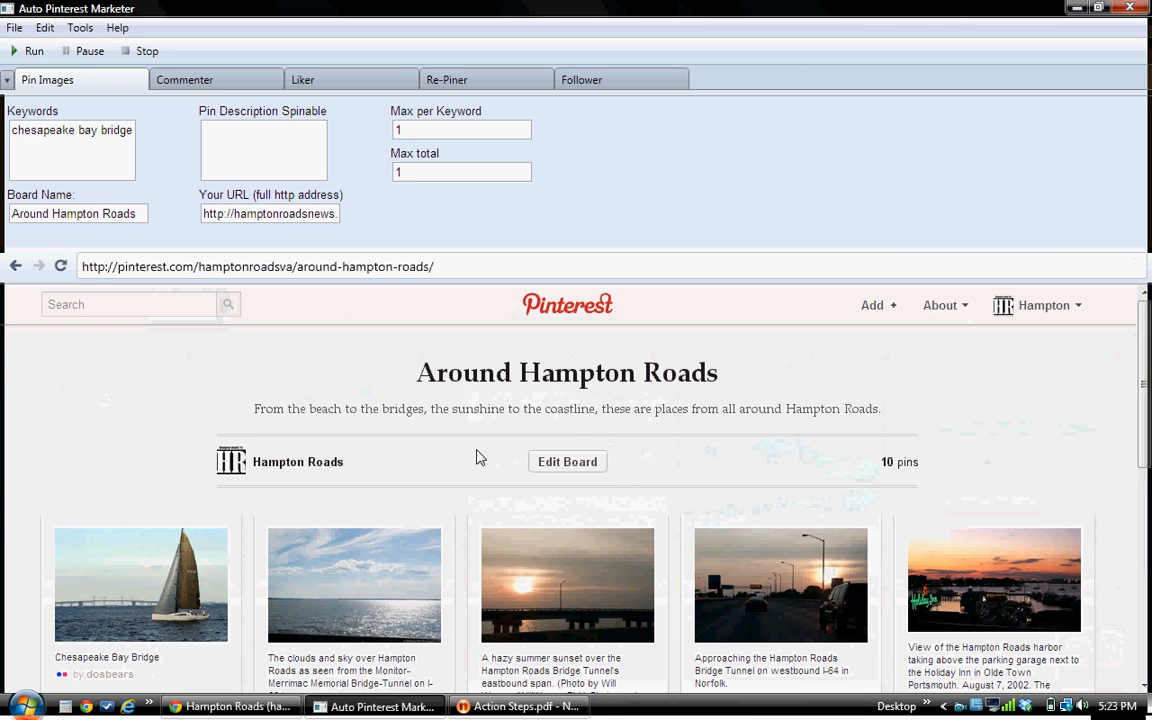
pyautogui.scroll(-2, 465, 456)
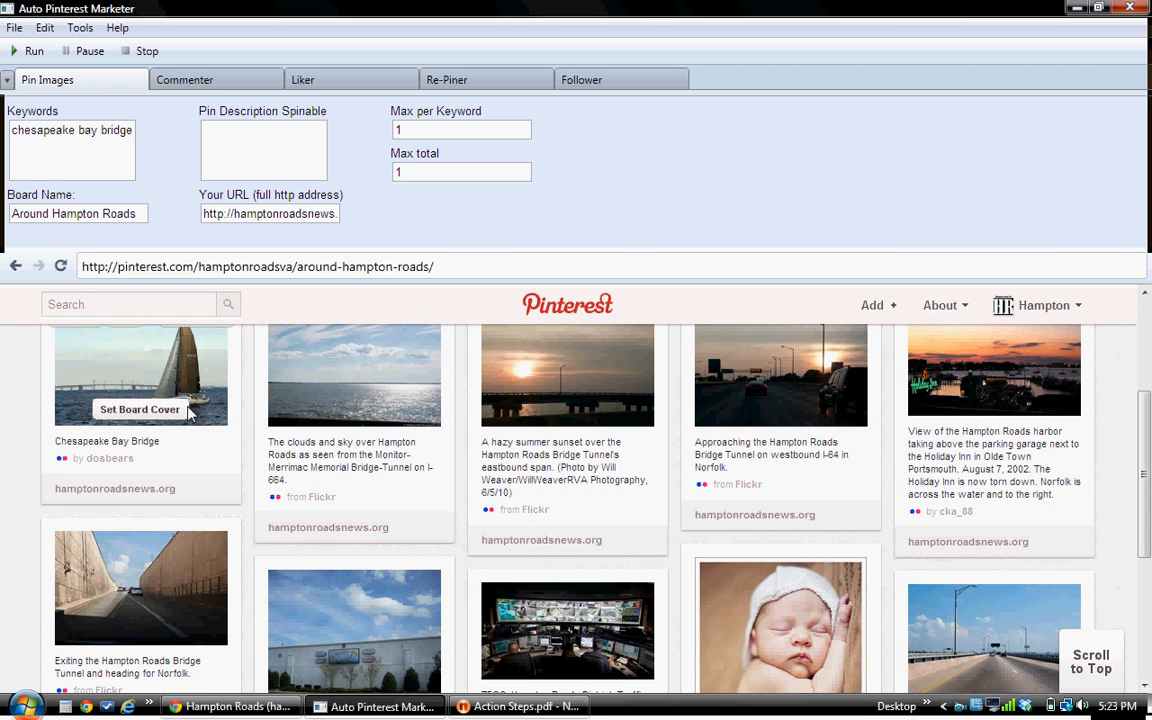
pyautogui.scroll(3, 240, 465)
pyautogui.scroll(-1, 617, 483)
pyautogui.scroll(-1, 617, 485)
pyautogui.scroll(-3, 617, 485)
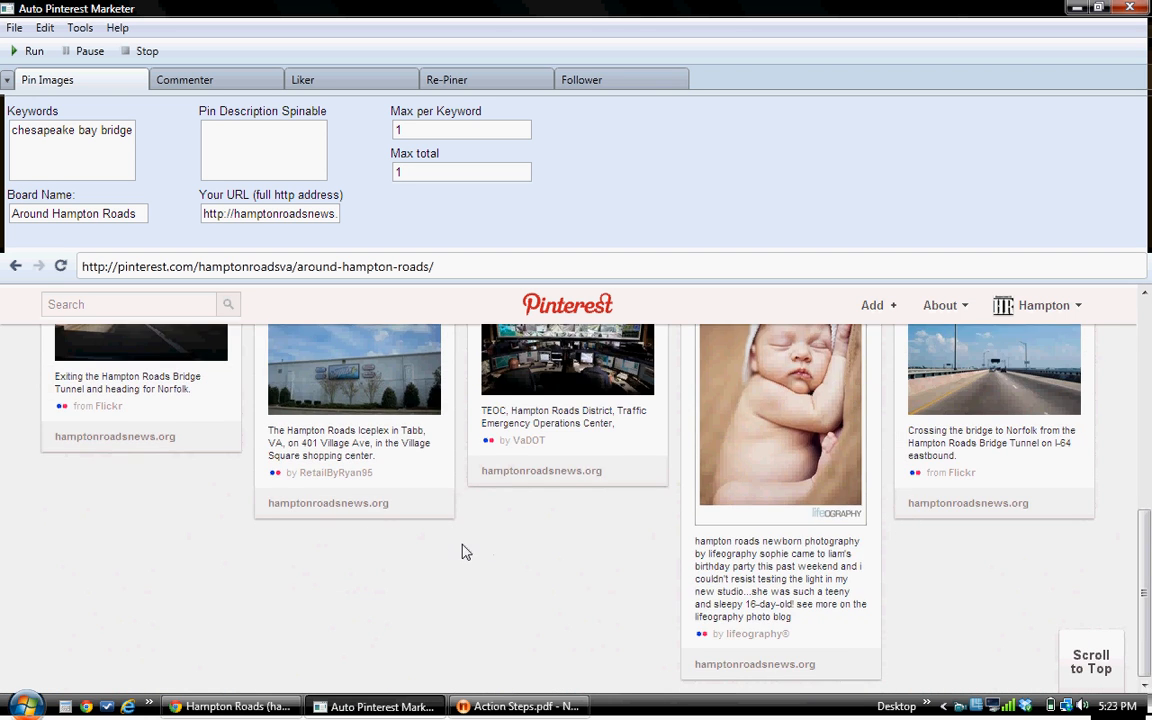
pyautogui.scroll(5, 463, 545)
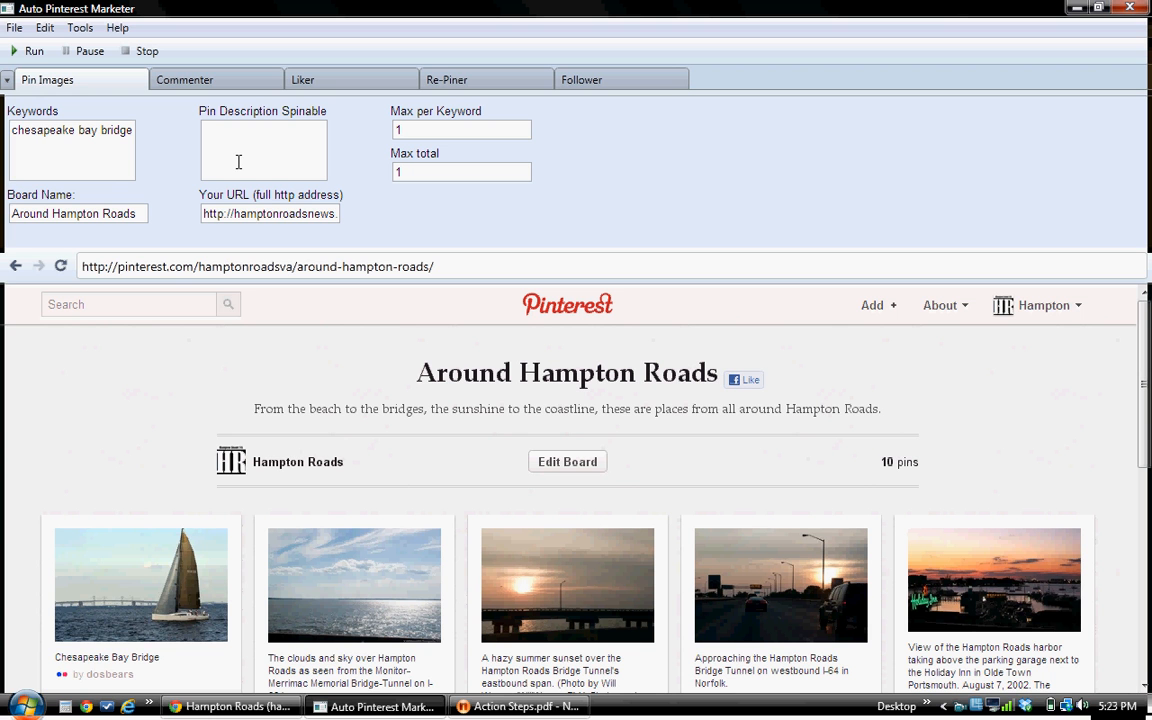
# Open the Chesapeake Bay Bridge sailboat pin and check its image, description and source link.
pyautogui.click(171, 577)
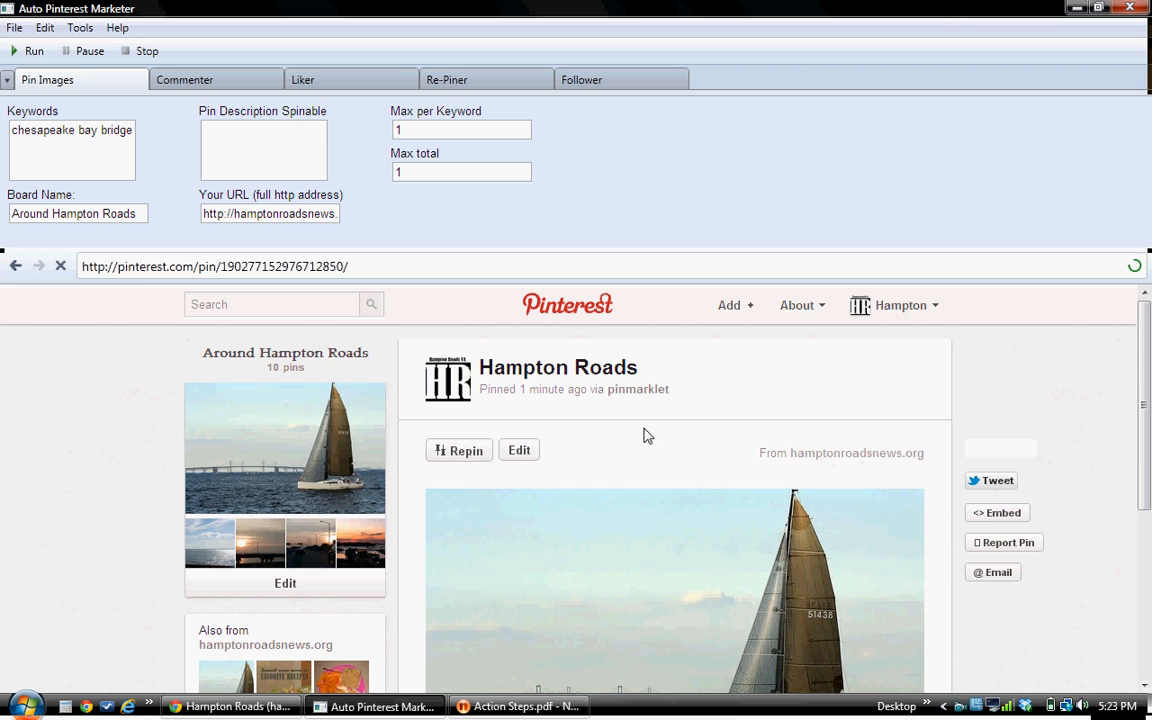
pyautogui.scroll(-5, 641, 428)
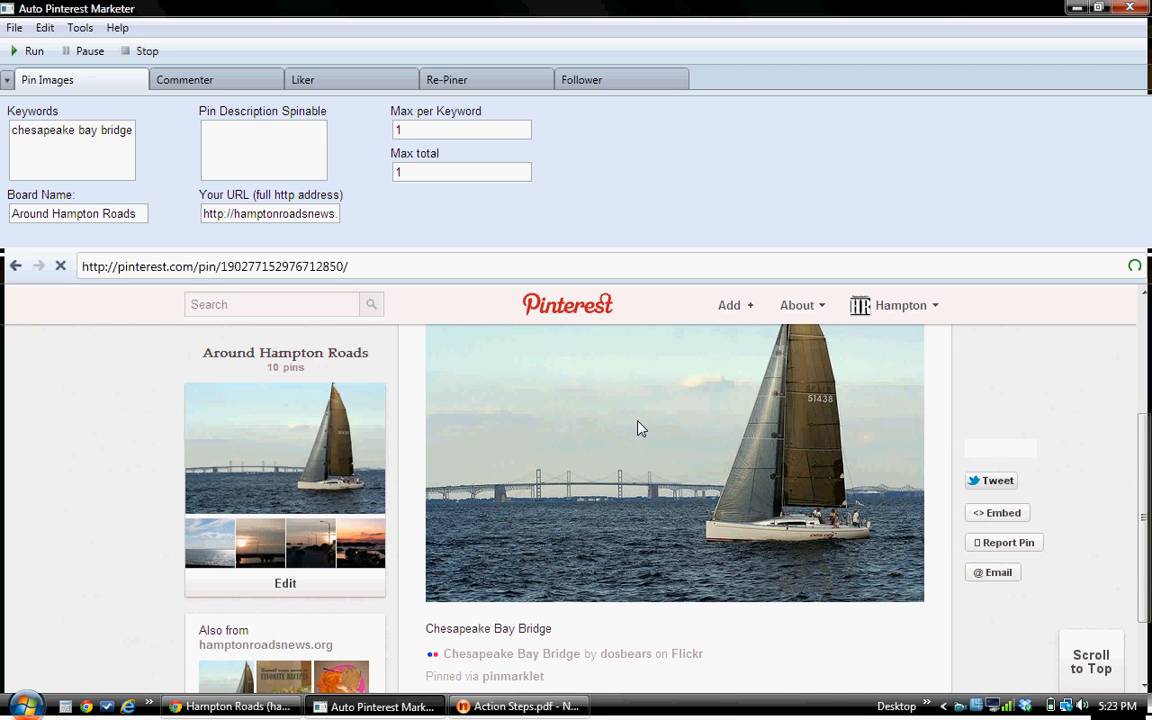
pyautogui.scroll(5, 640, 480)
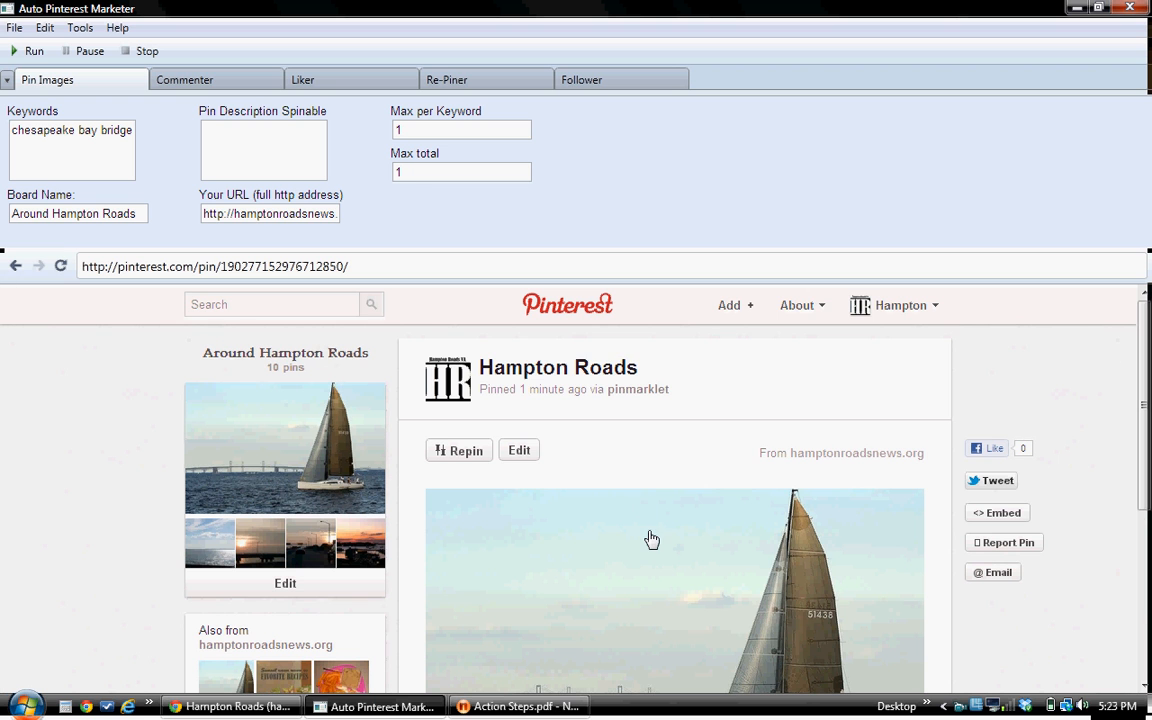
pyautogui.scroll(-1, 651, 540)
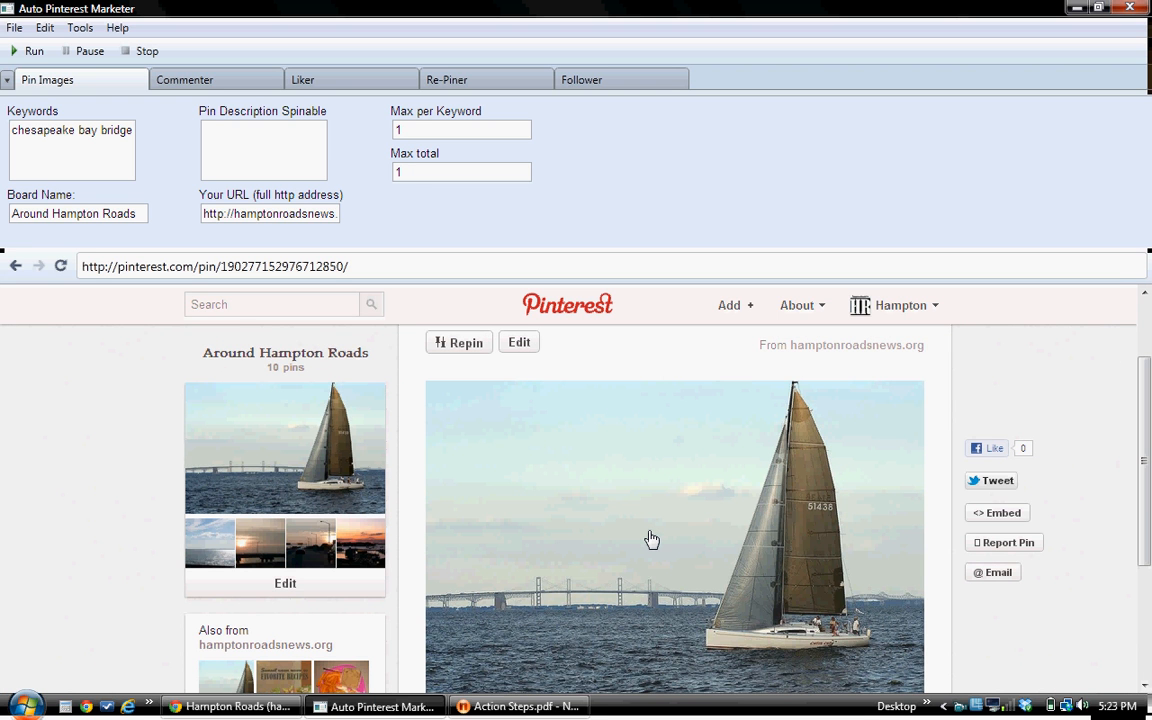
# Open the Commenter settings and start a new line below the hampton roads keyword.
pyautogui.click(184, 84)
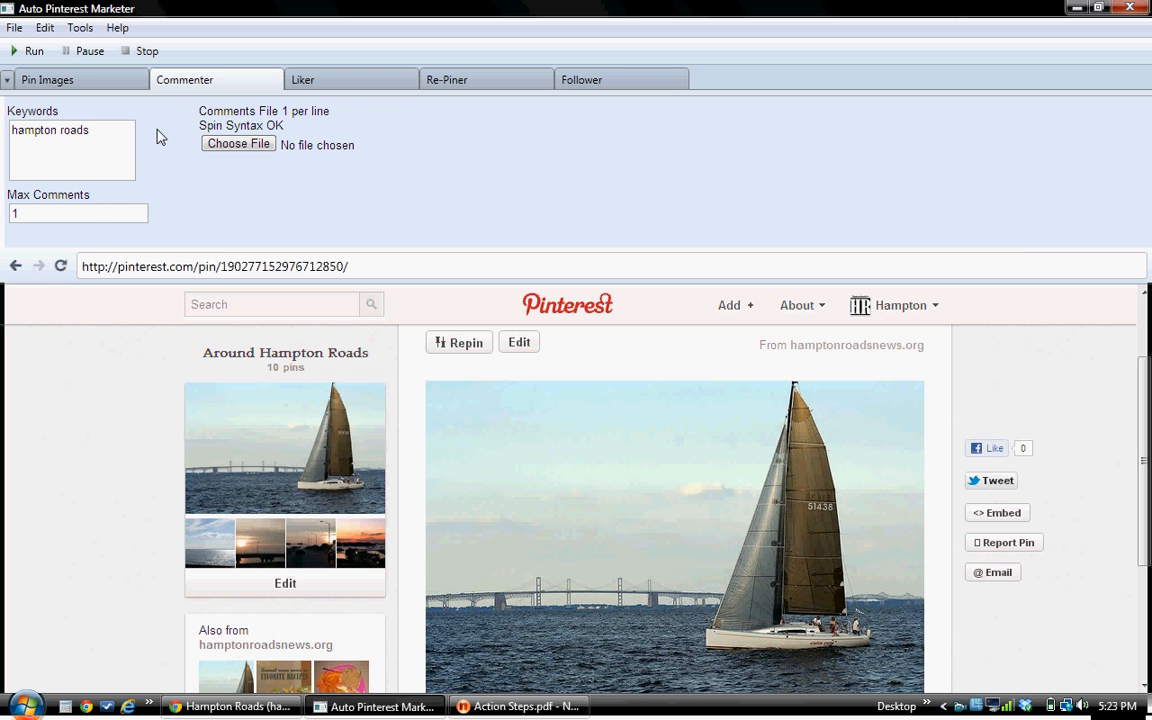
pyautogui.click(96, 127)
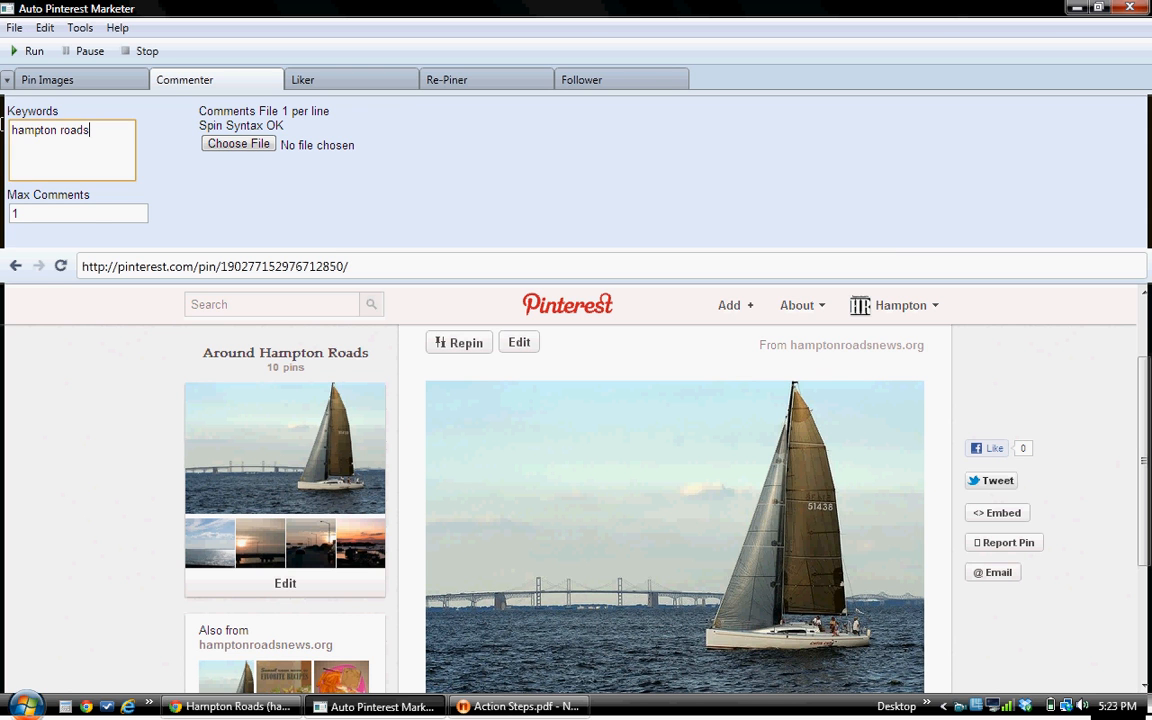
pyautogui.hotkey('ctrl', 'a')
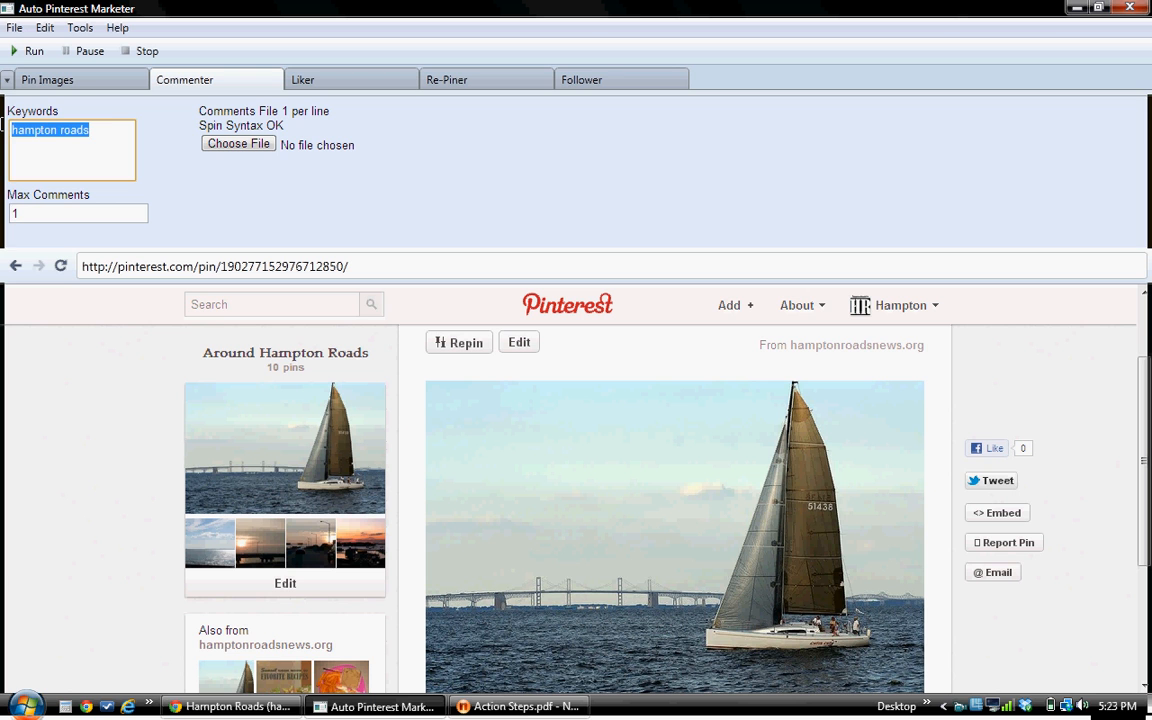
pyautogui.click(106, 117)
pyautogui.click(111, 128)
pyautogui.press('Return')
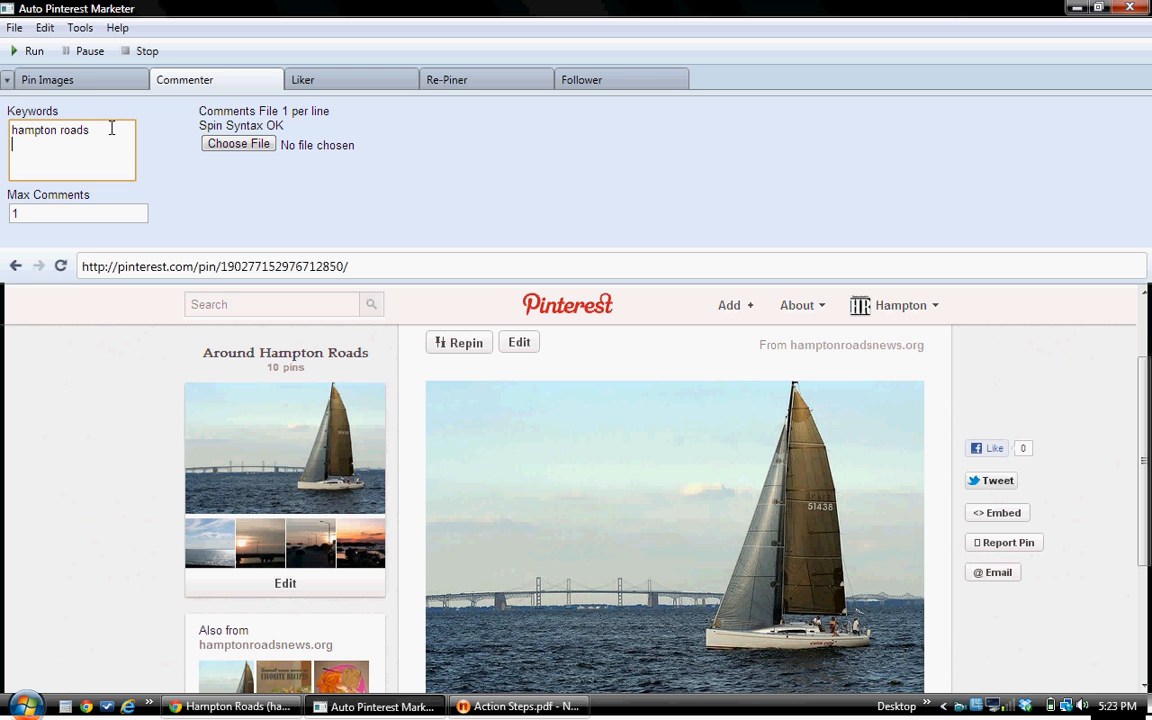
pyautogui.write('health')
pyautogui.press('BackSpace')
pyautogui.press('BackSpace')
pyautogui.press('BackSpace')
pyautogui.press('BackSpace')
pyautogui.press('BackSpace')
pyautogui.press('BackSpace')
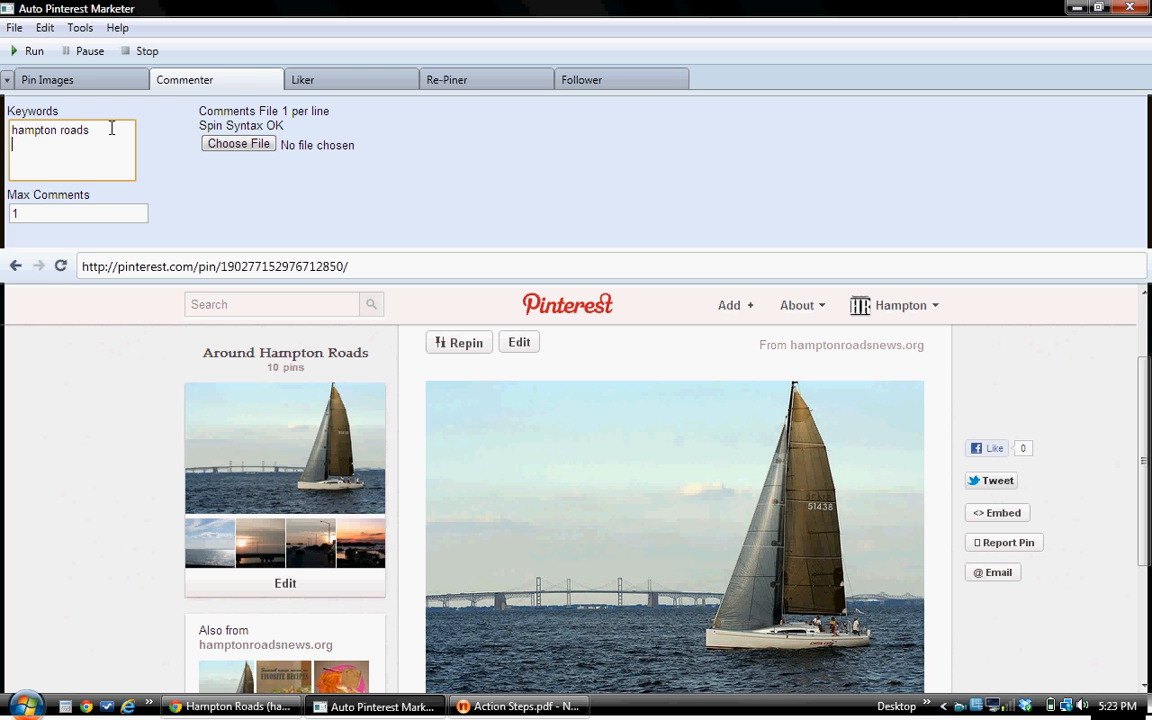
# Add chesapeake va and virginia beach va as separate lines in the Commenter's keyword list.
pyautogui.write('chesapeake va')
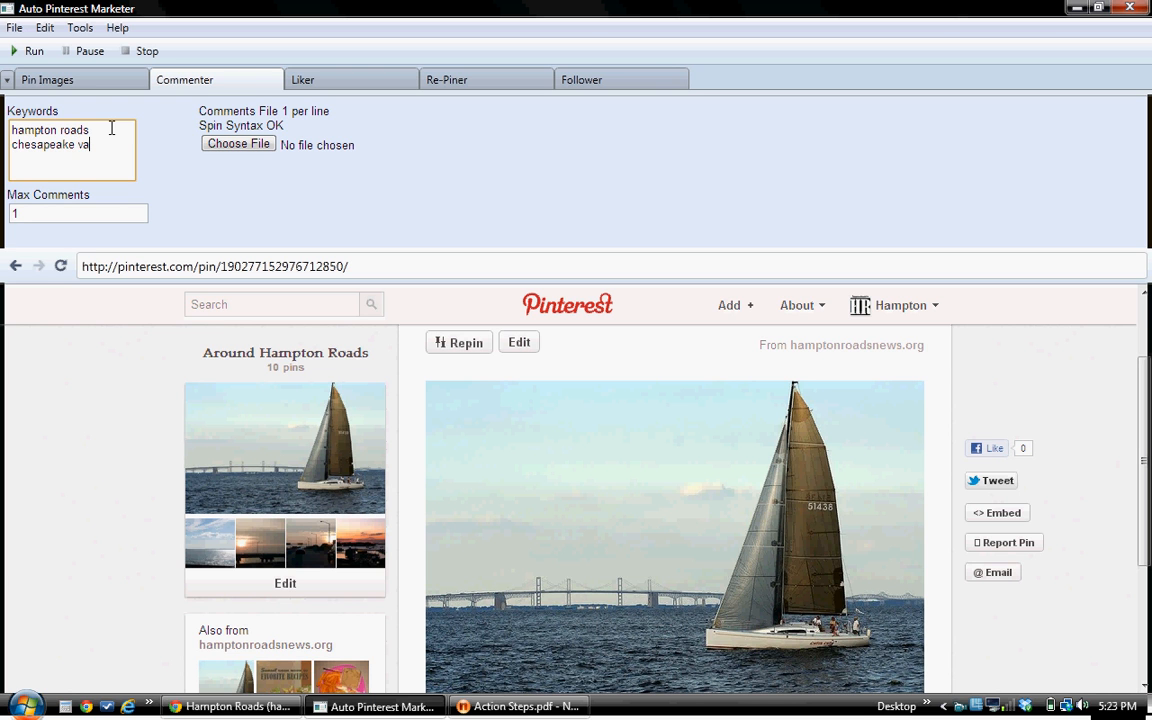
pyautogui.press('Return')
pyautogui.write('vi')
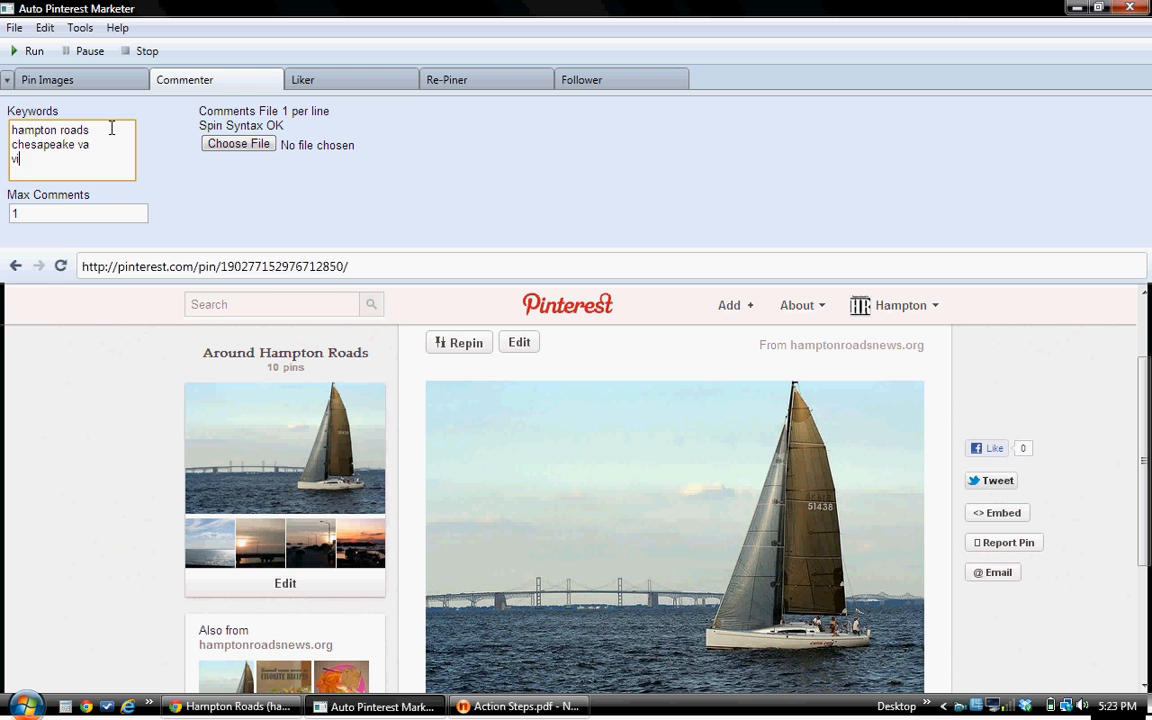
pyautogui.write('rginia beach va')
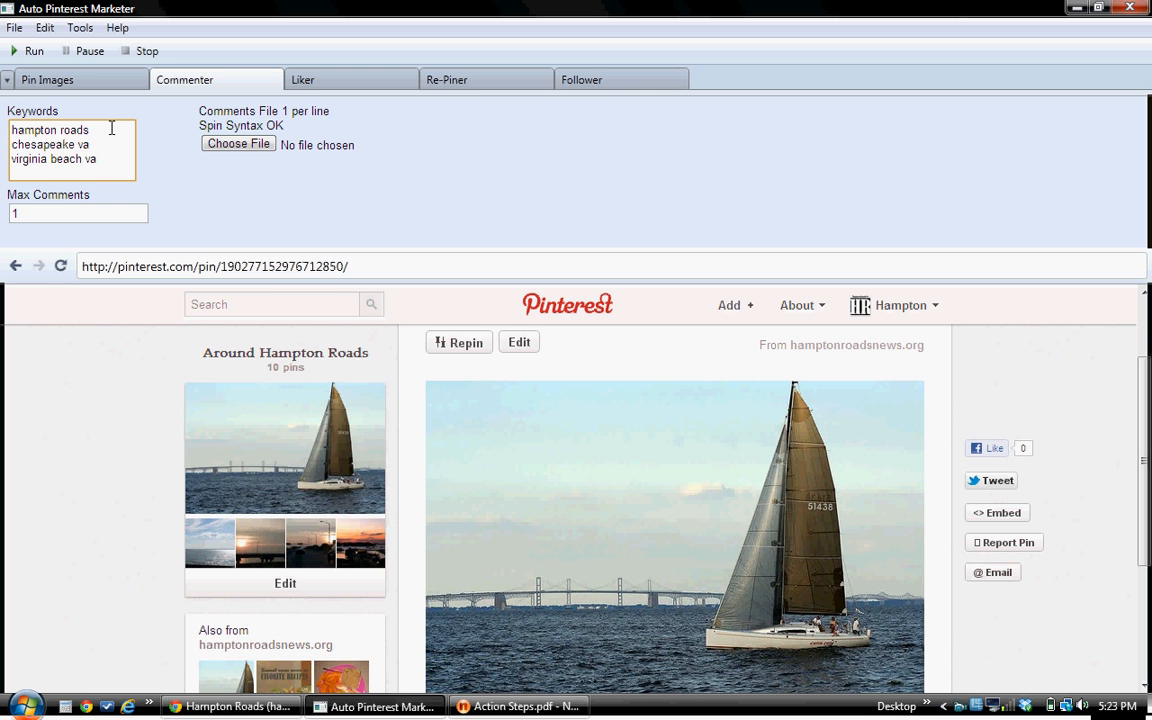
pyautogui.press('Return')
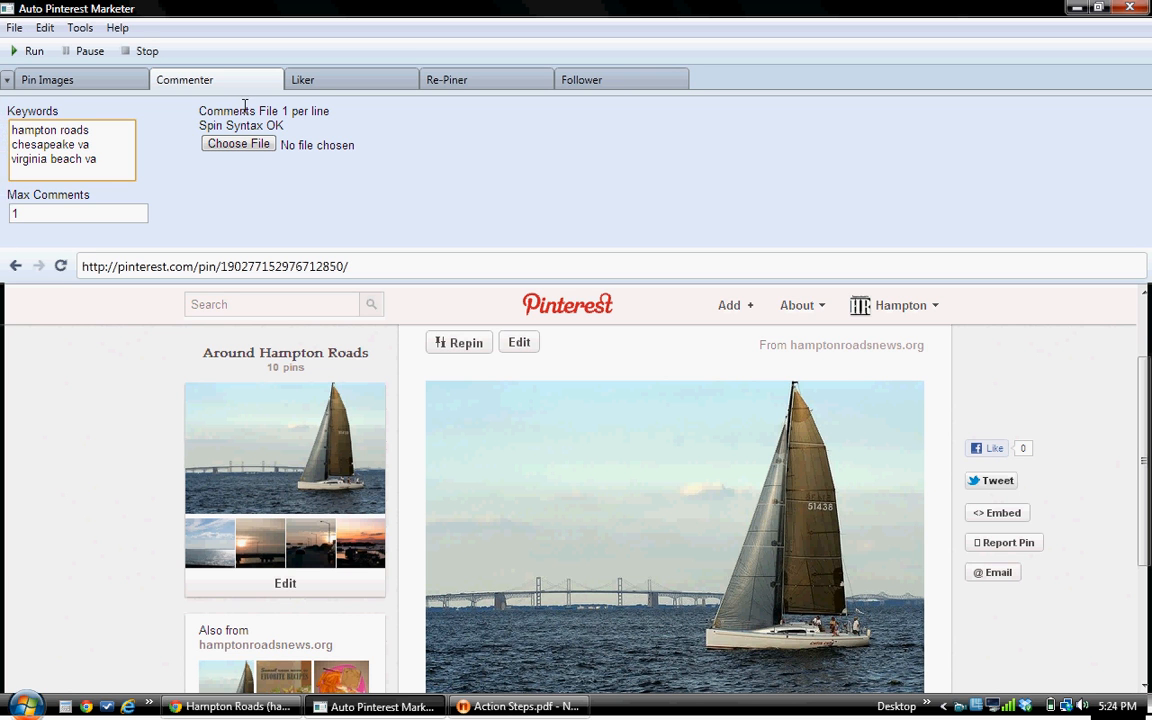
pyautogui.click(18, 213)
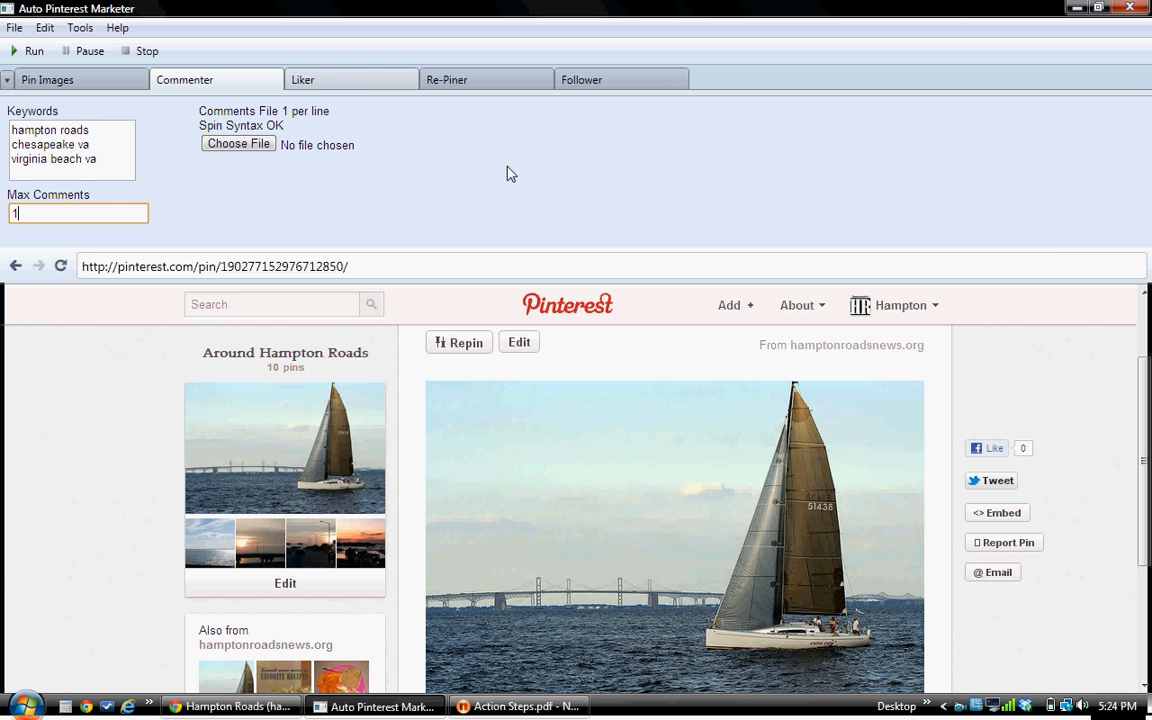
# Set the Liker's limits to 3 likes per keyword and 9 likes in total.
pyautogui.click(363, 87)
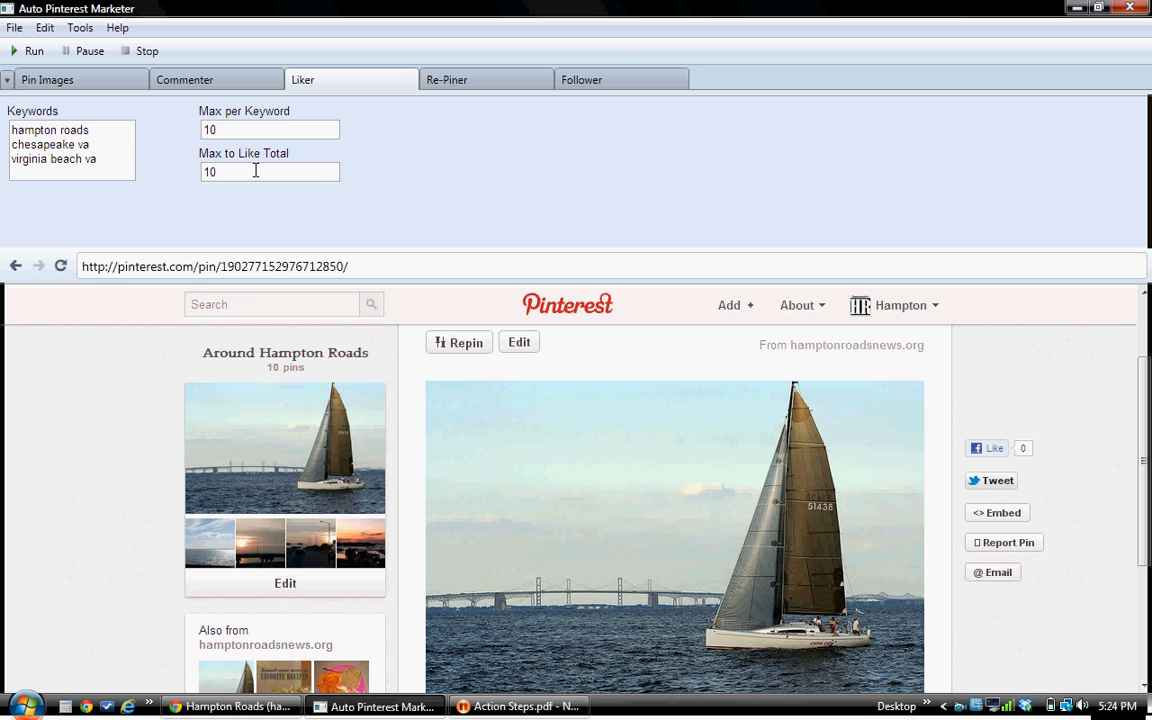
pyautogui.moveTo(216, 173); pyautogui.dragTo(202, 173)
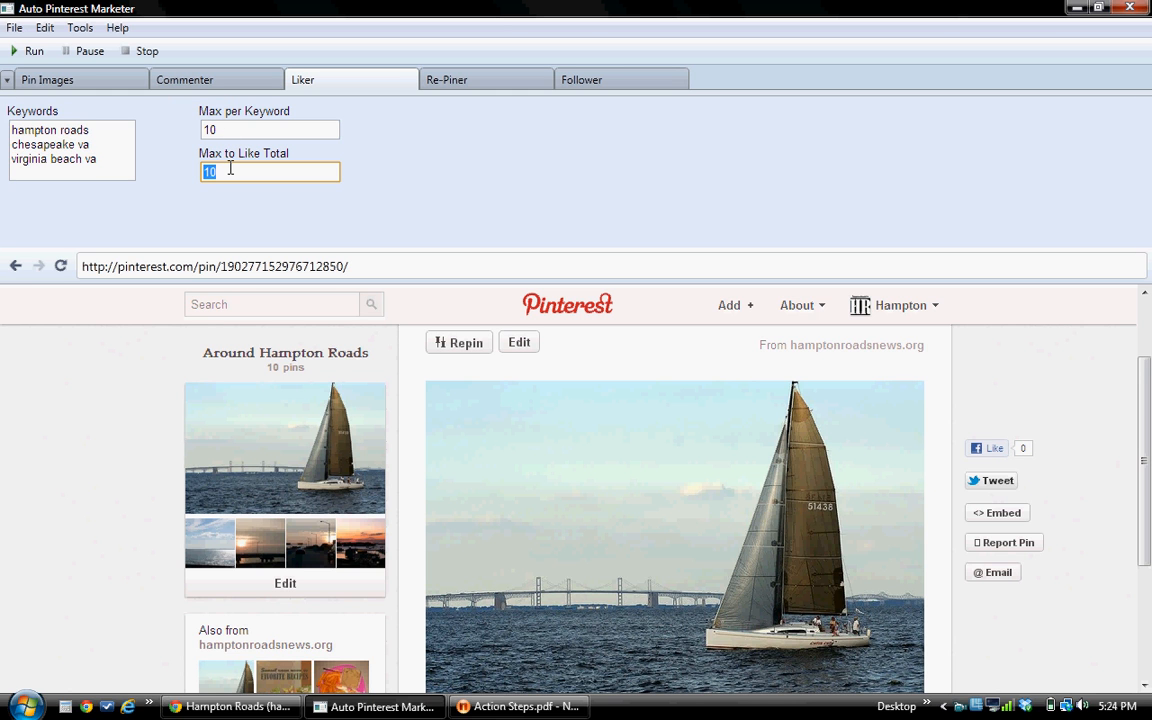
pyautogui.press('BackSpace')
pyautogui.click(208, 127)
pyautogui.write('3')
pyautogui.click(234, 170)
pyautogui.write('9')
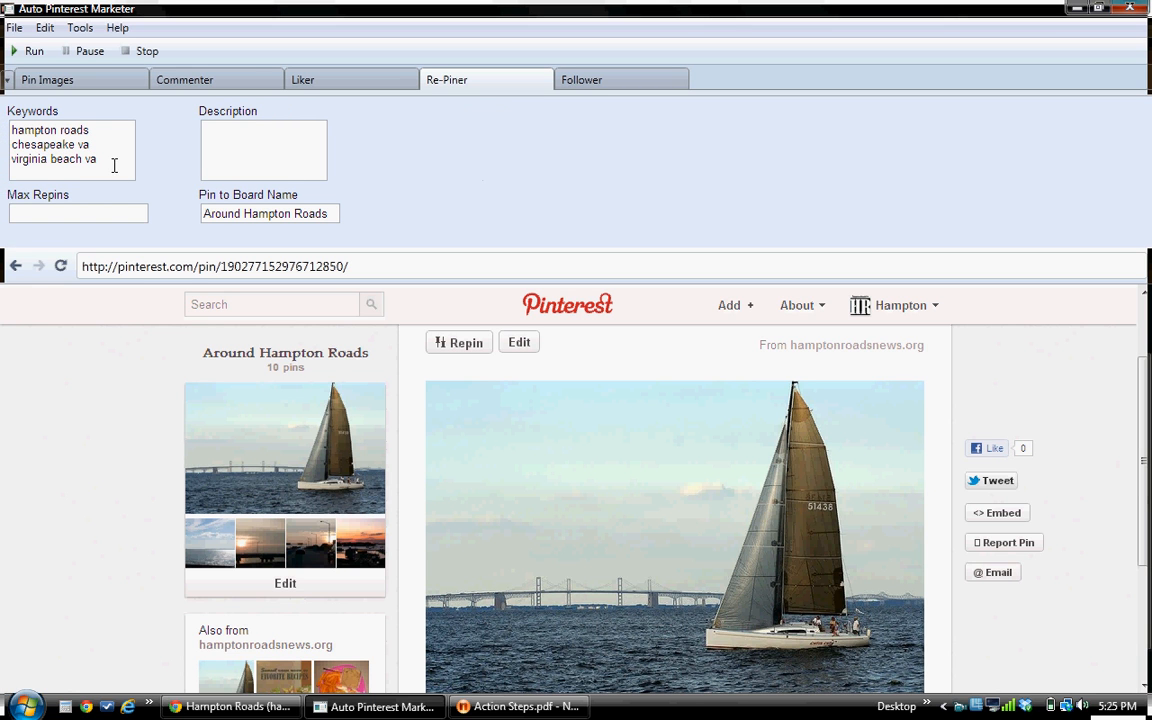
# Review the Re-Piner's description, maximum repins and target board name settings.
pyautogui.click(292, 151)
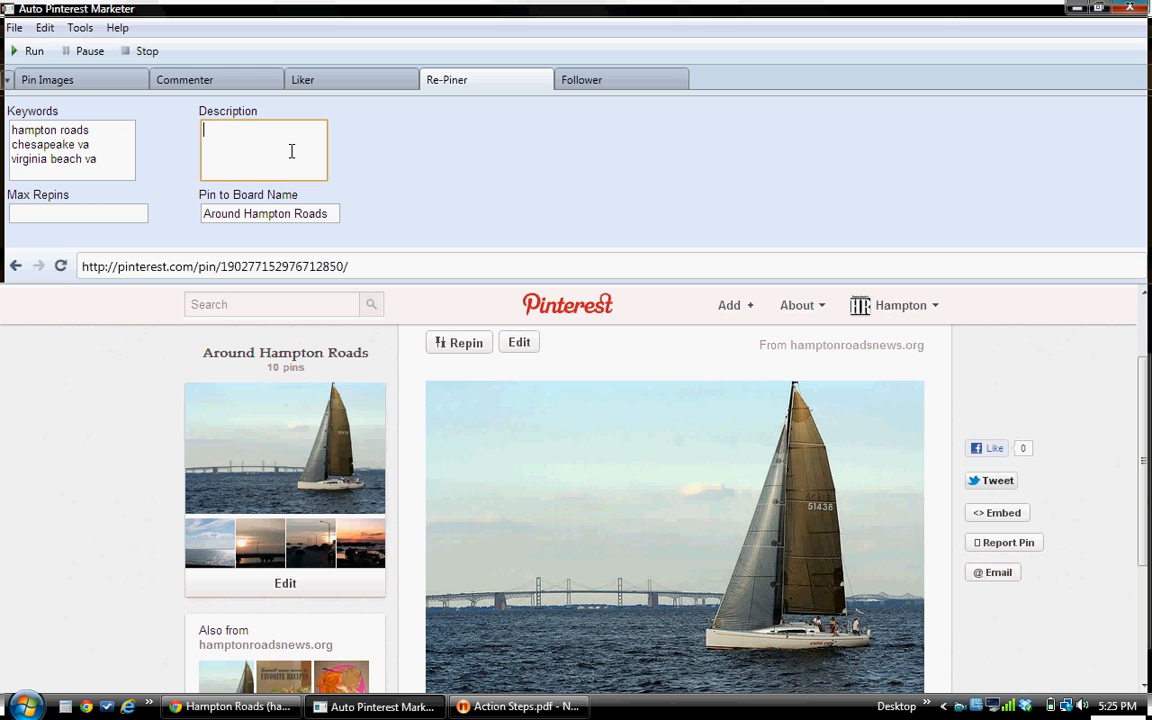
pyautogui.click(118, 210)
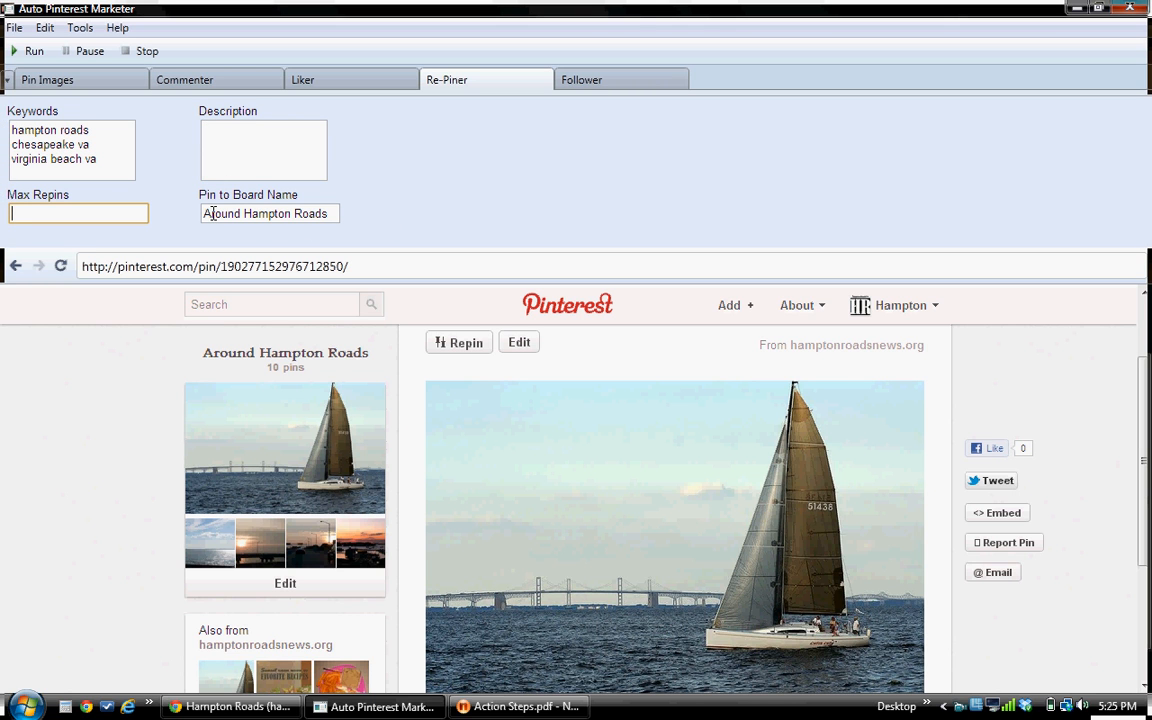
pyautogui.moveTo(208, 213); pyautogui.dragTo(368, 240)
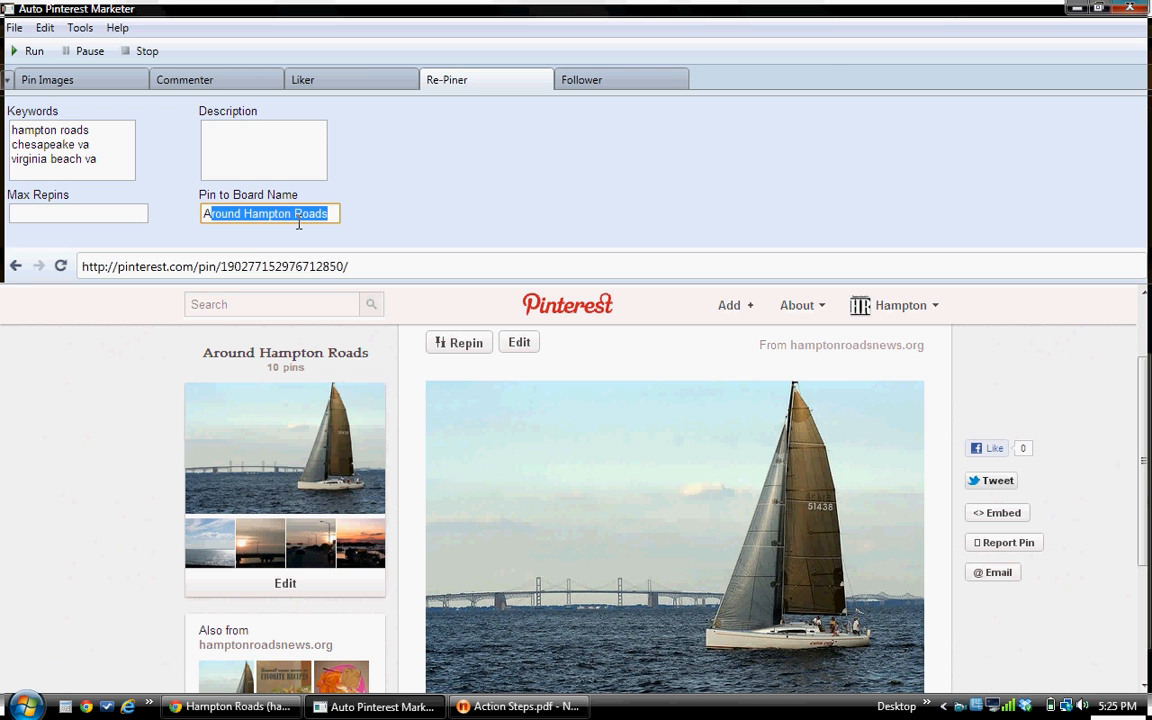
pyautogui.click(327, 218)
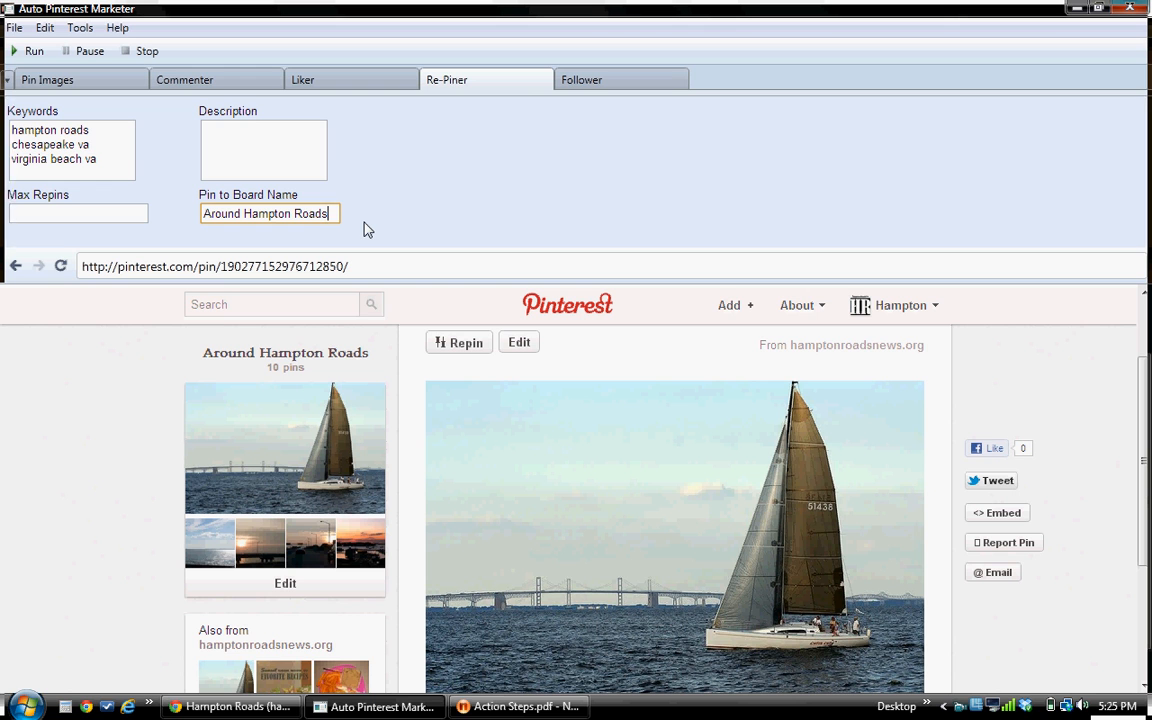
pyautogui.moveTo(327, 214); pyautogui.dragTo(186, 214)
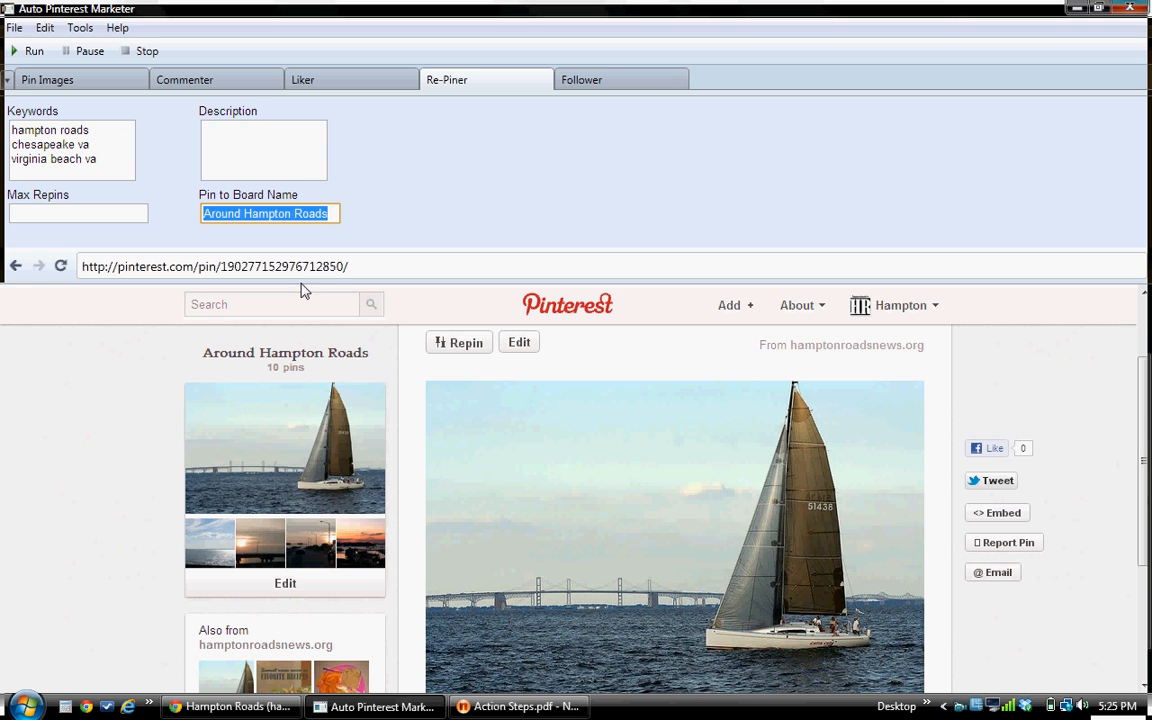
# Set the Follower's maximum total follows to 9 and run the automatic following.
pyautogui.click(596, 80)
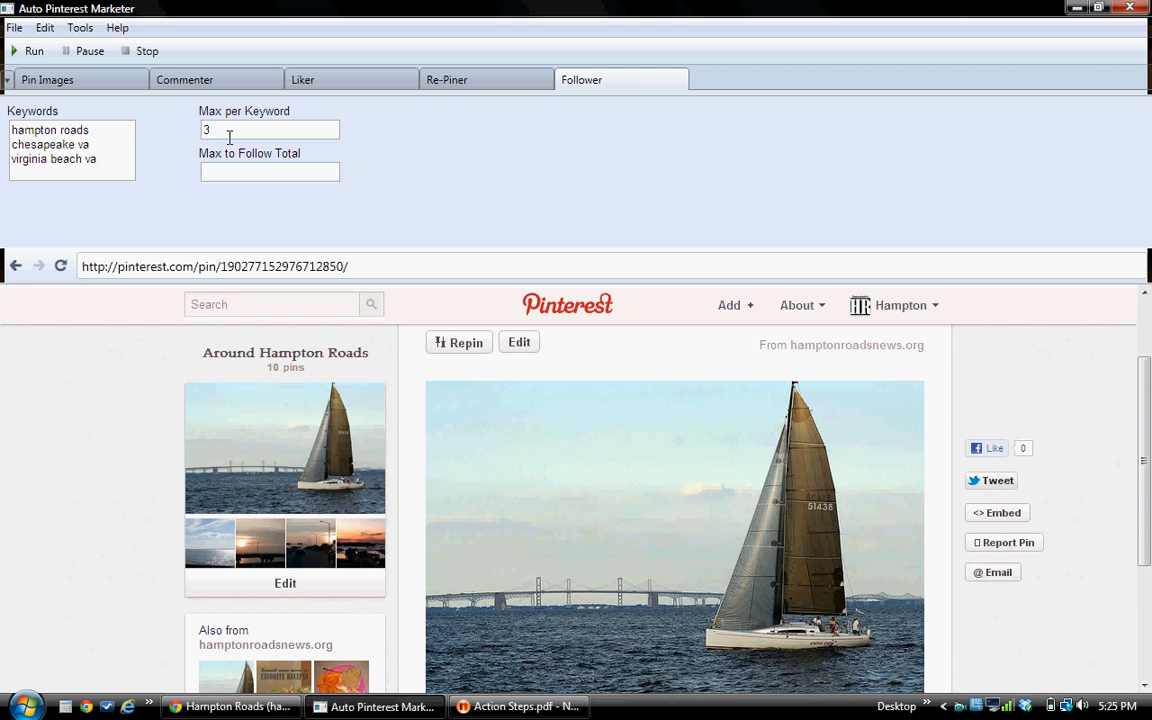
pyautogui.click(244, 168)
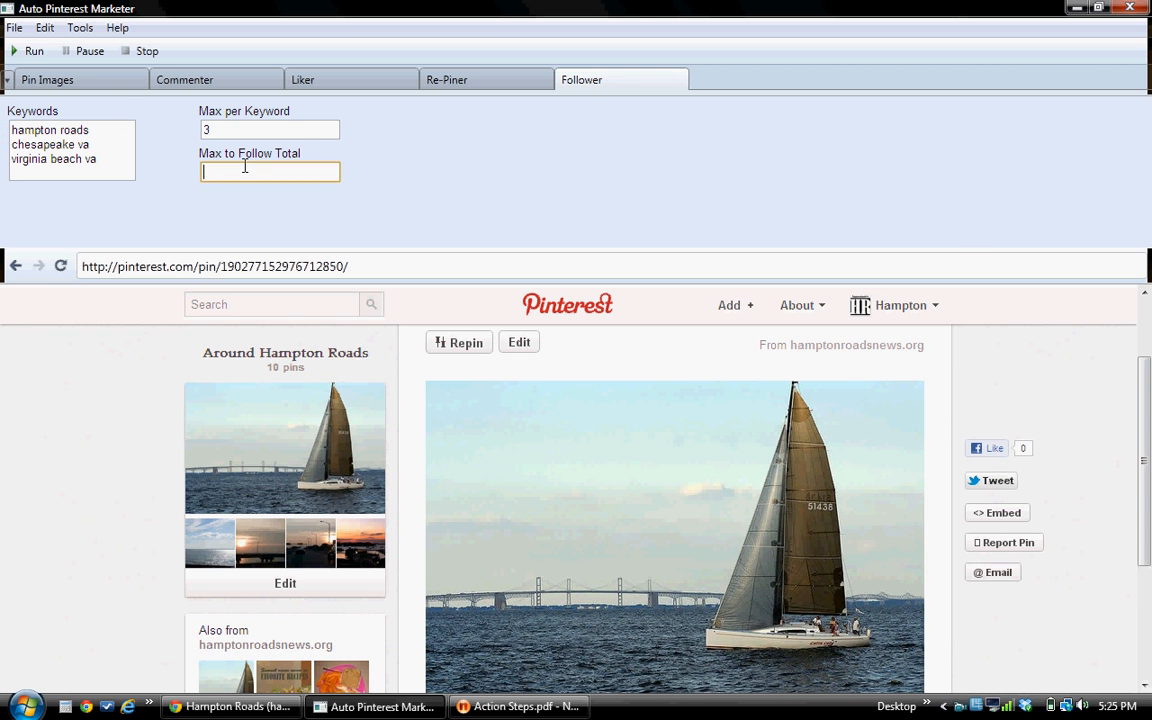
pyautogui.write('9')
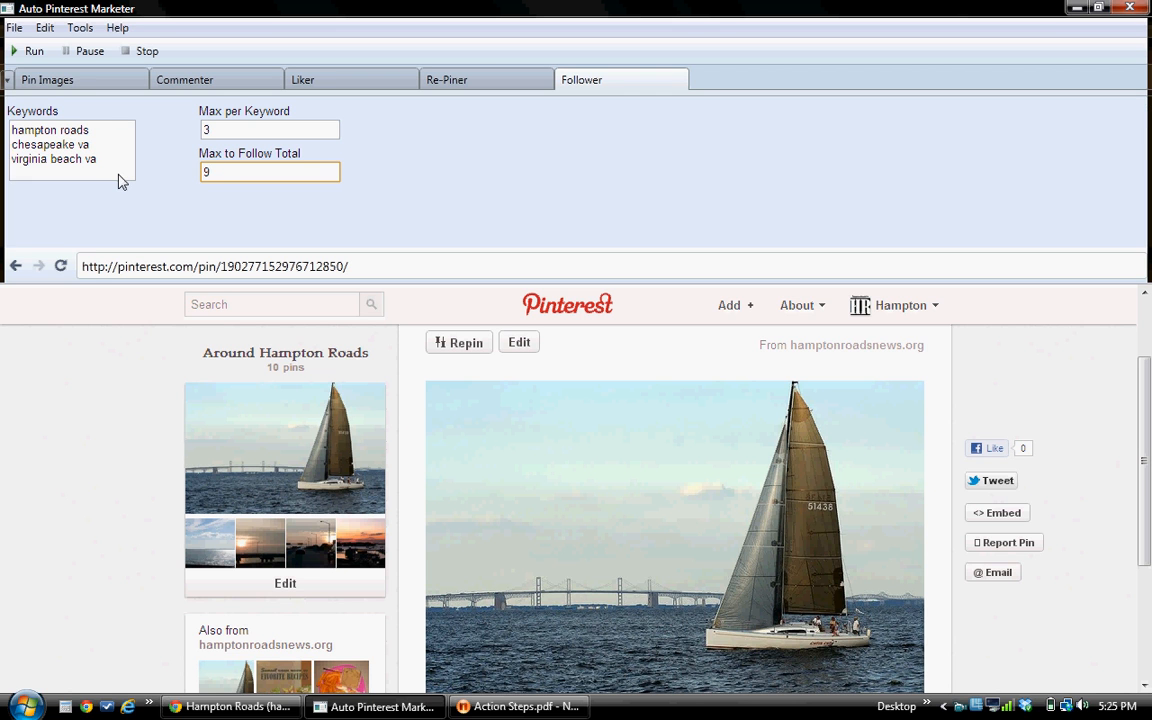
pyautogui.click(15, 51)
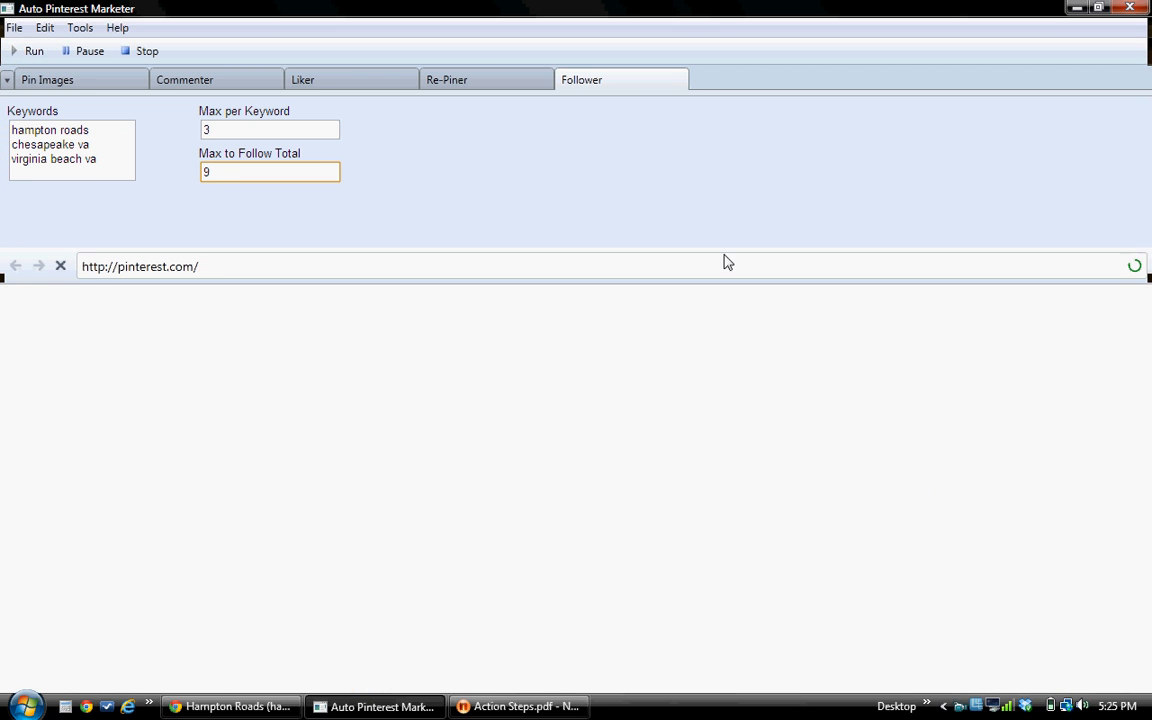